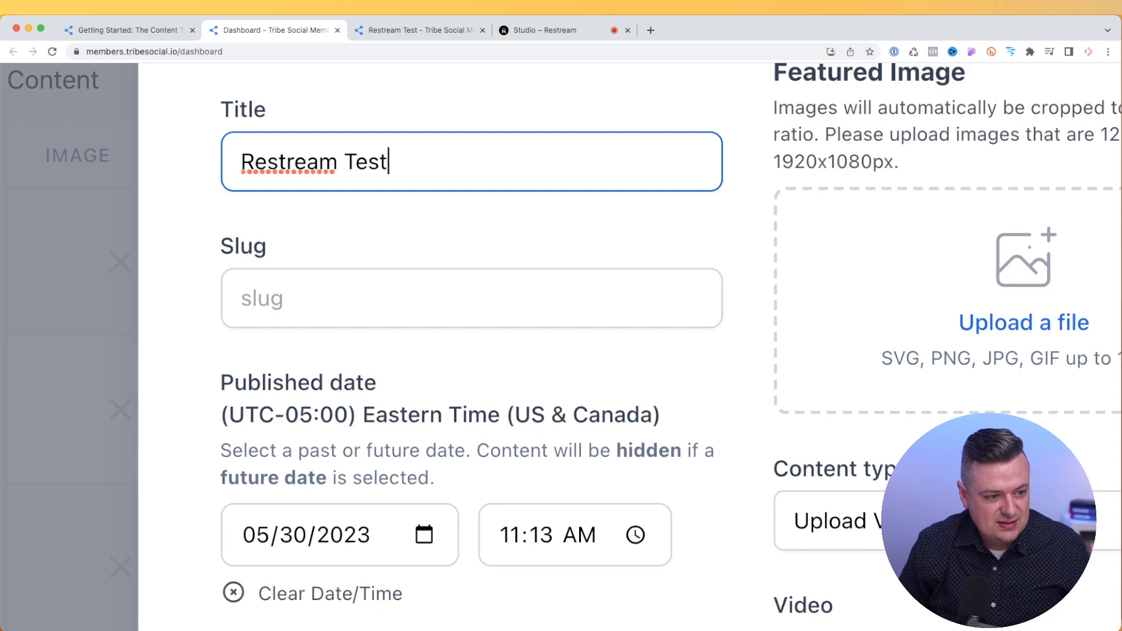
Set the new Restream Test item's content type to Restream Embed and activate its embed token field
scroll(797, 219, "down", 5)
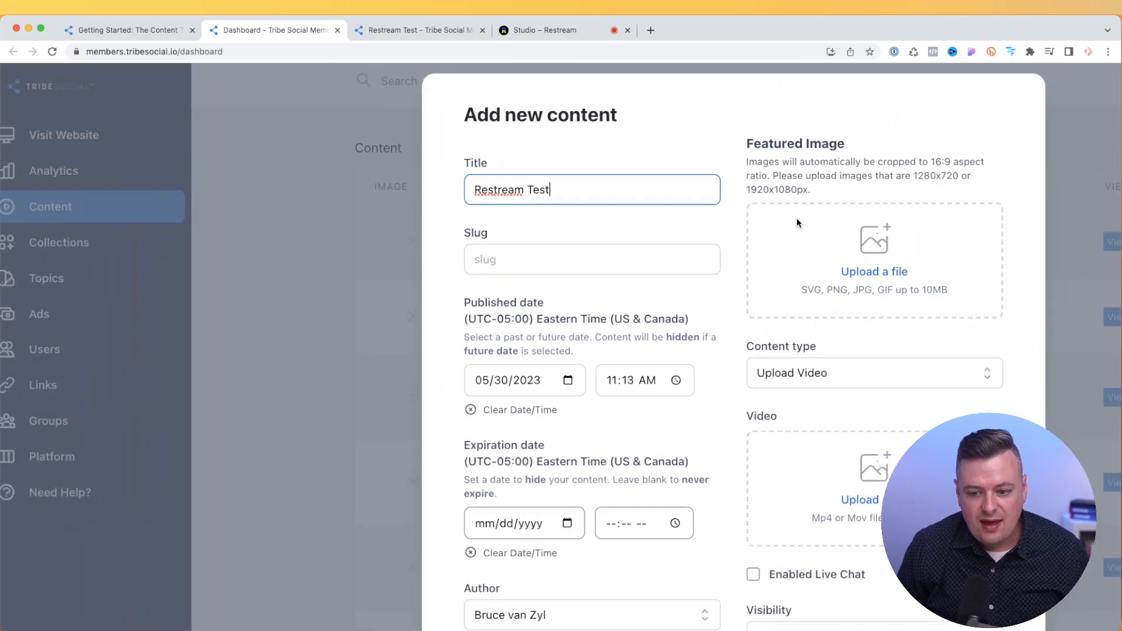
scroll(798, 219, "right", 3)
scroll(678, 388, "up", 5)
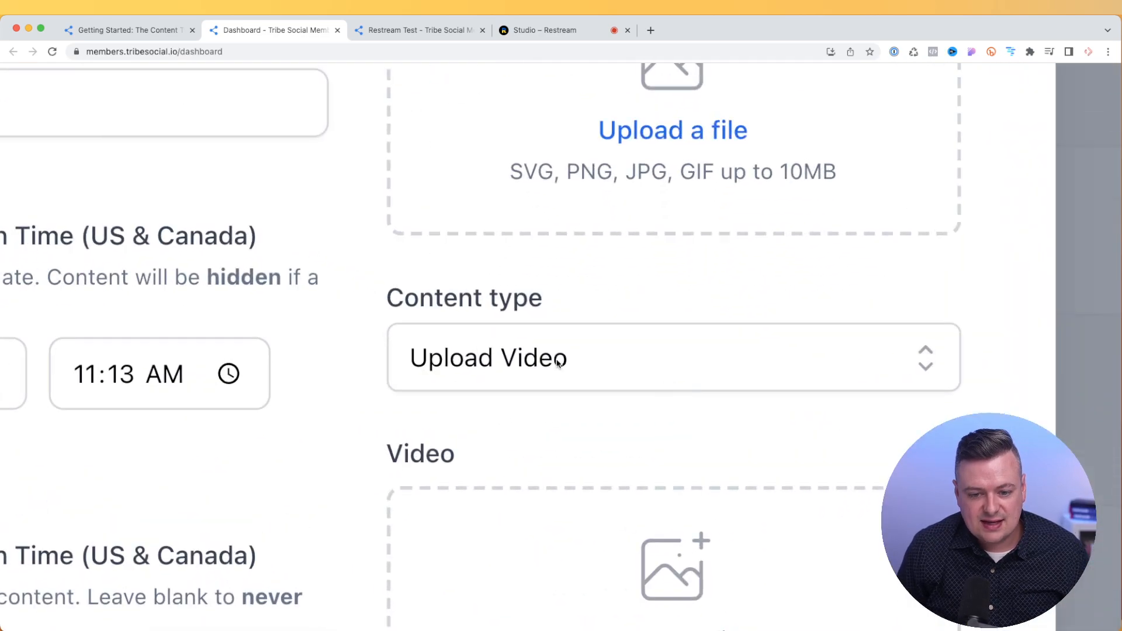
left_click(552, 357)
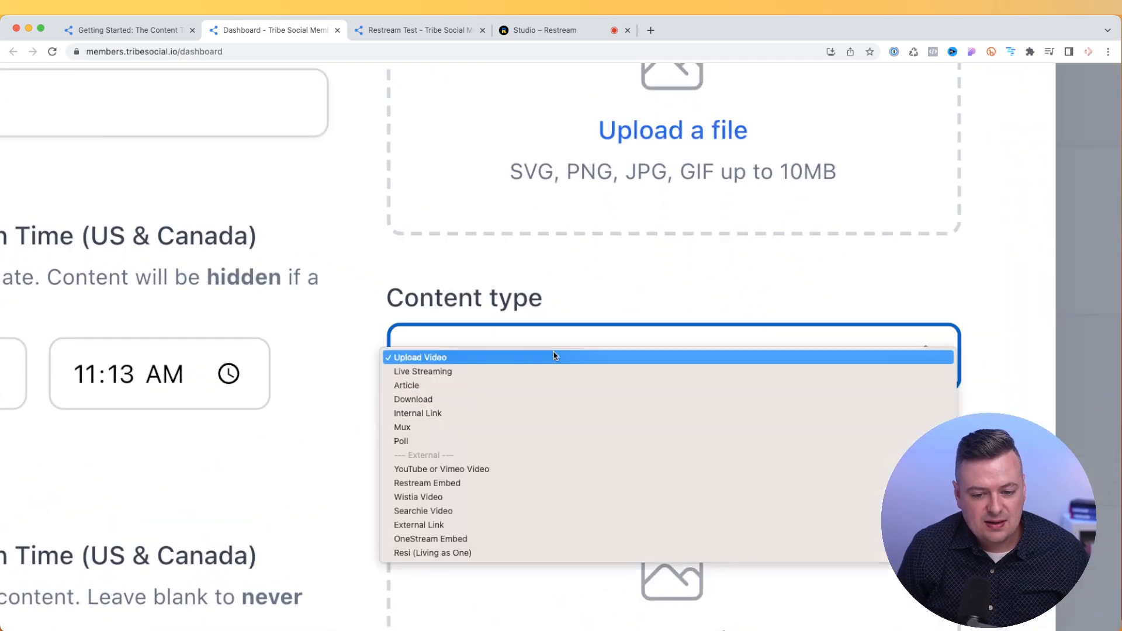
left_click(436, 484)
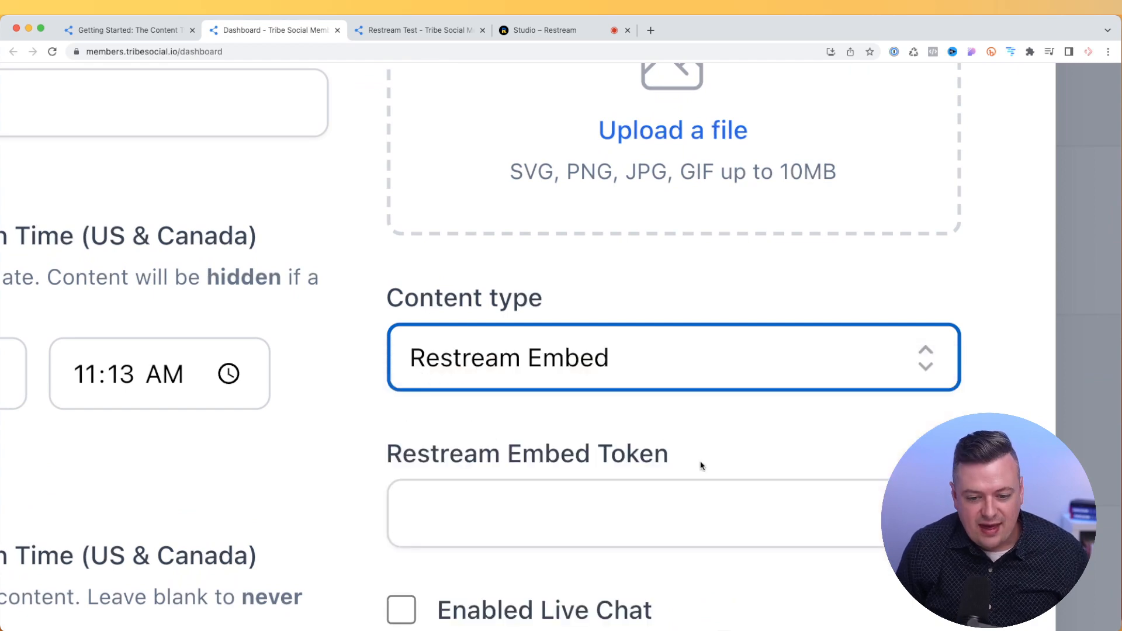
scroll(701, 464, "down", 3)
scroll(701, 464, "right", 2)
left_click(471, 399)
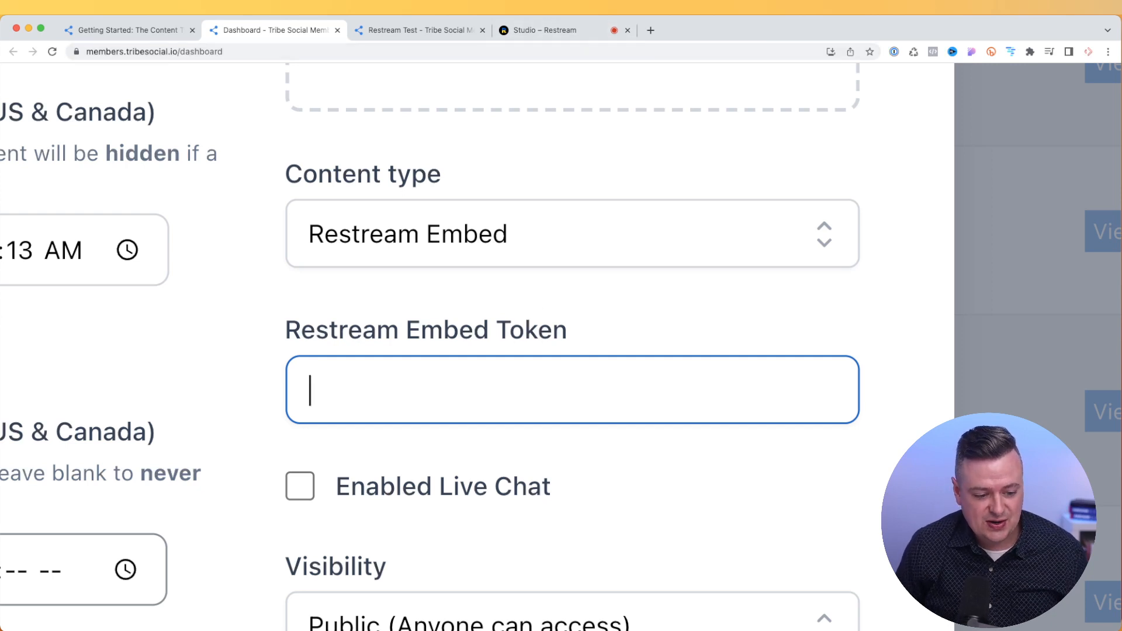
Switch to Restream and start scheduling a Restream Studio event titled "Test Stream" for May 30, 2023 at 11:15 AM
left_click(543, 30)
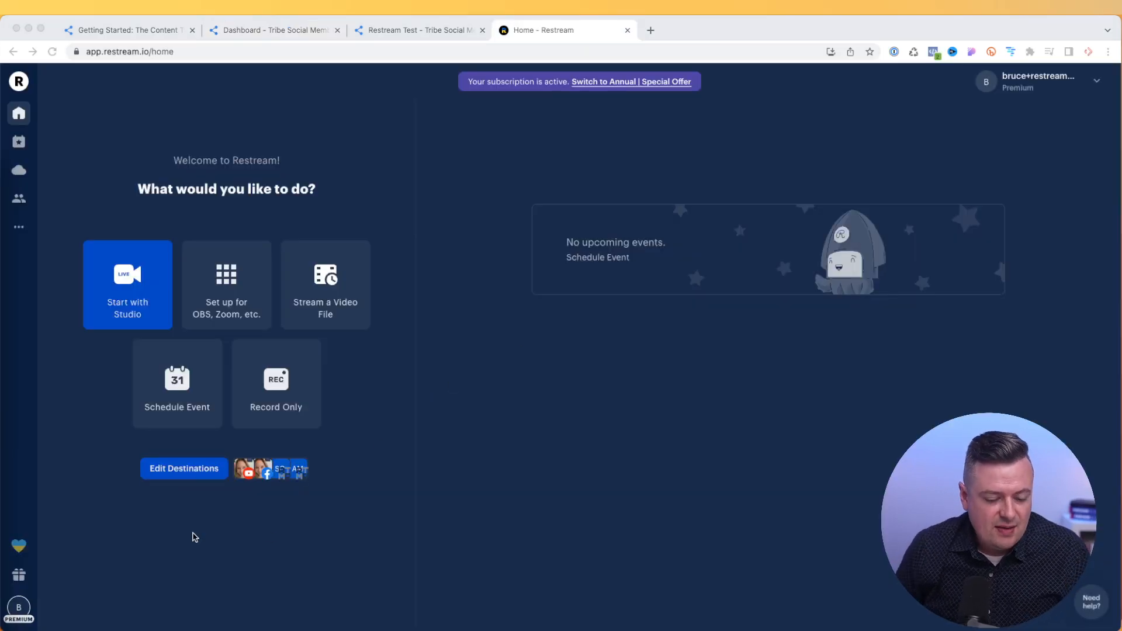
left_click(162, 406)
left_click(172, 397)
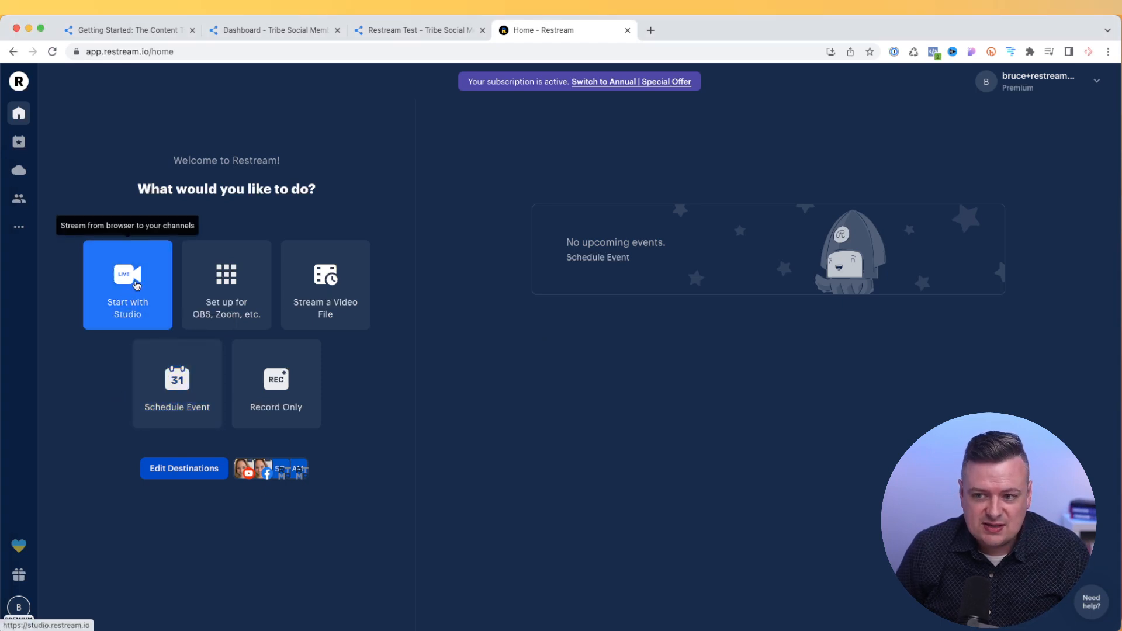
left_click(180, 384)
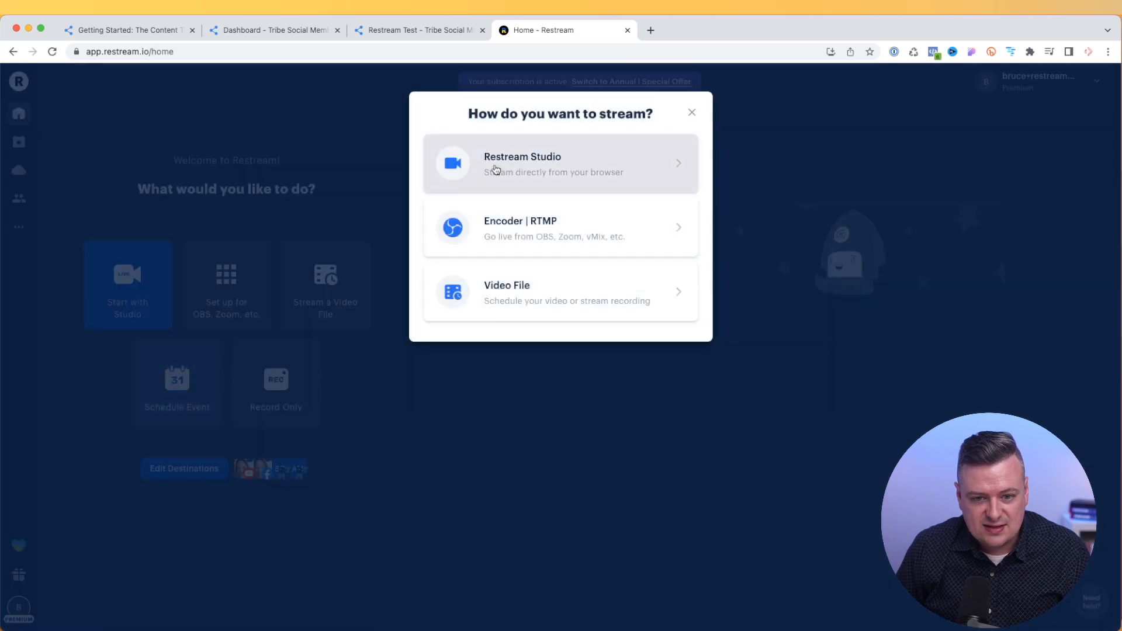
left_click(502, 167)
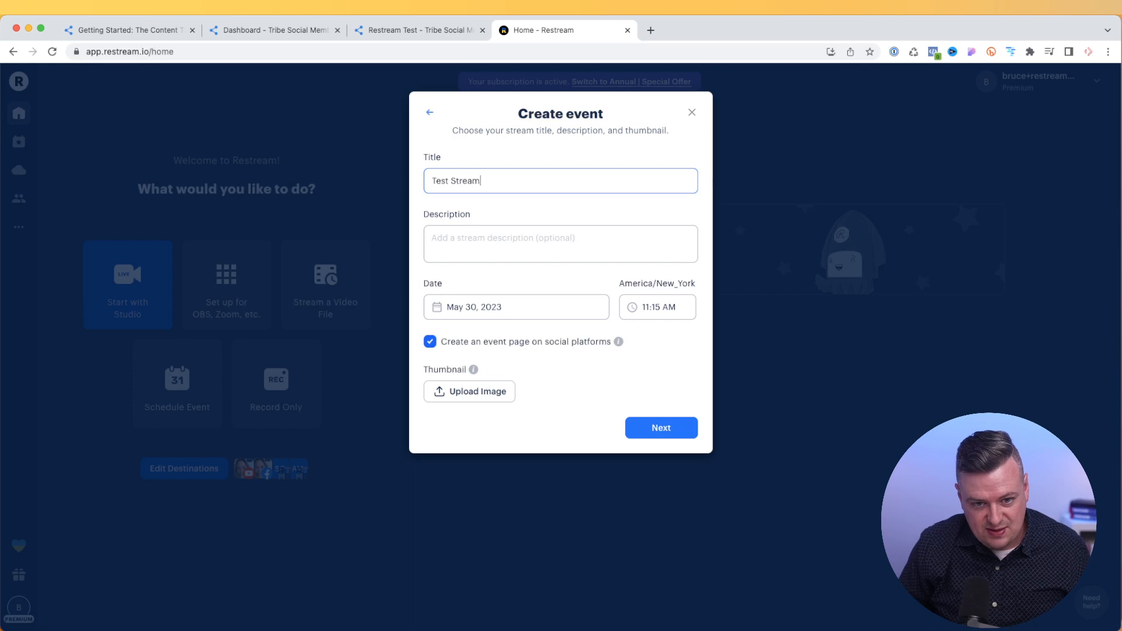
left_click(680, 432)
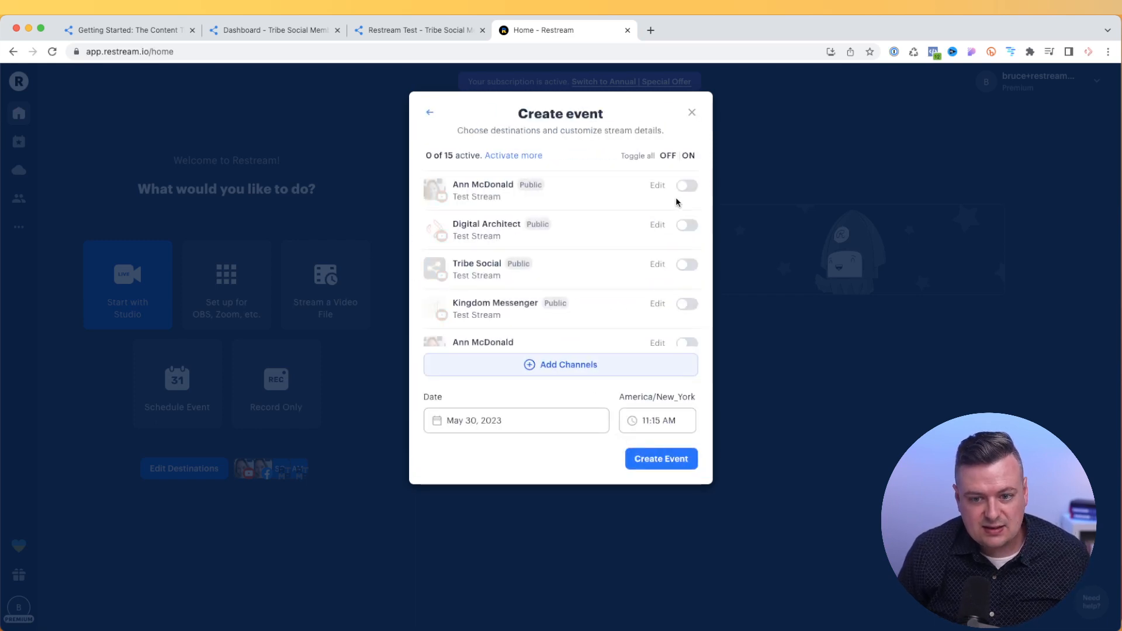
Create the event without enabling any channels and dismiss the guest invitation
scroll(677, 203, "down", 10)
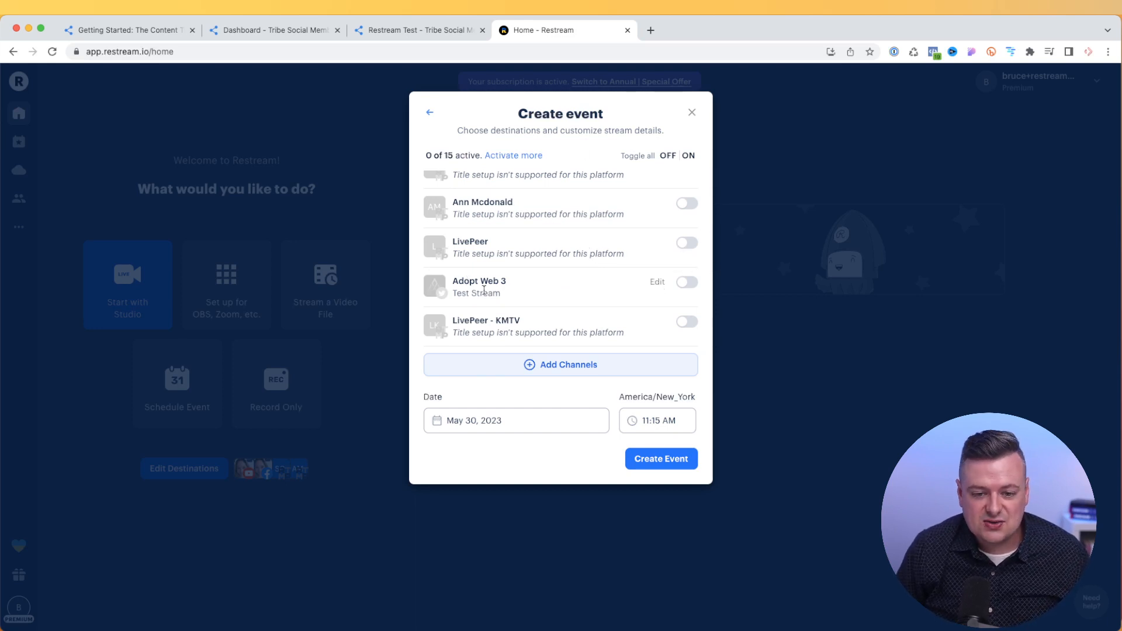
left_click(676, 462)
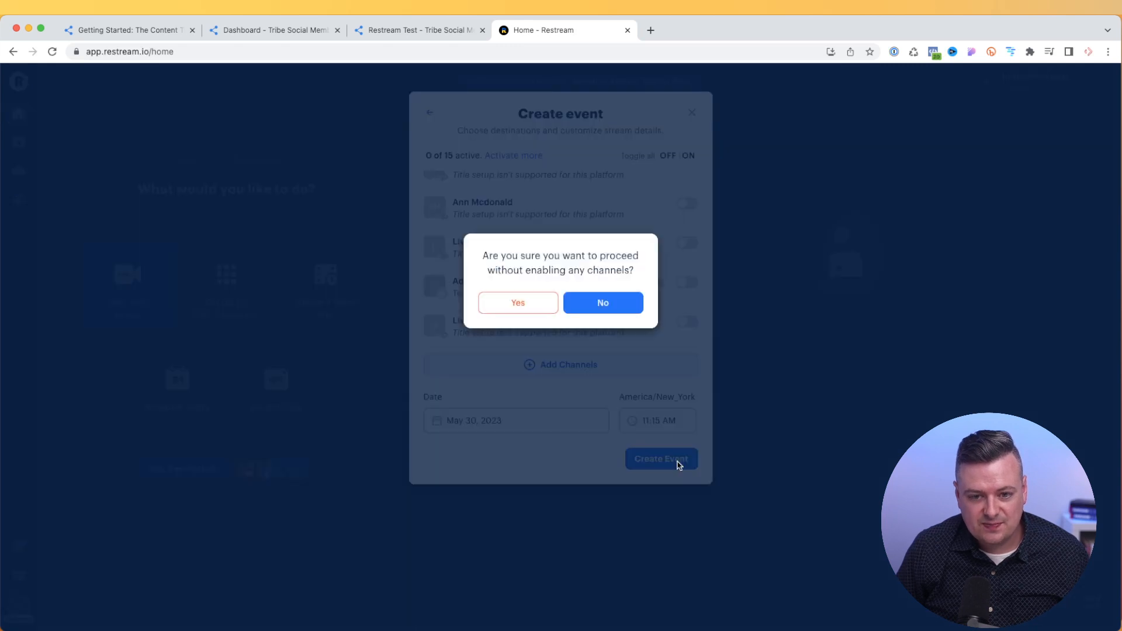
left_click(531, 303)
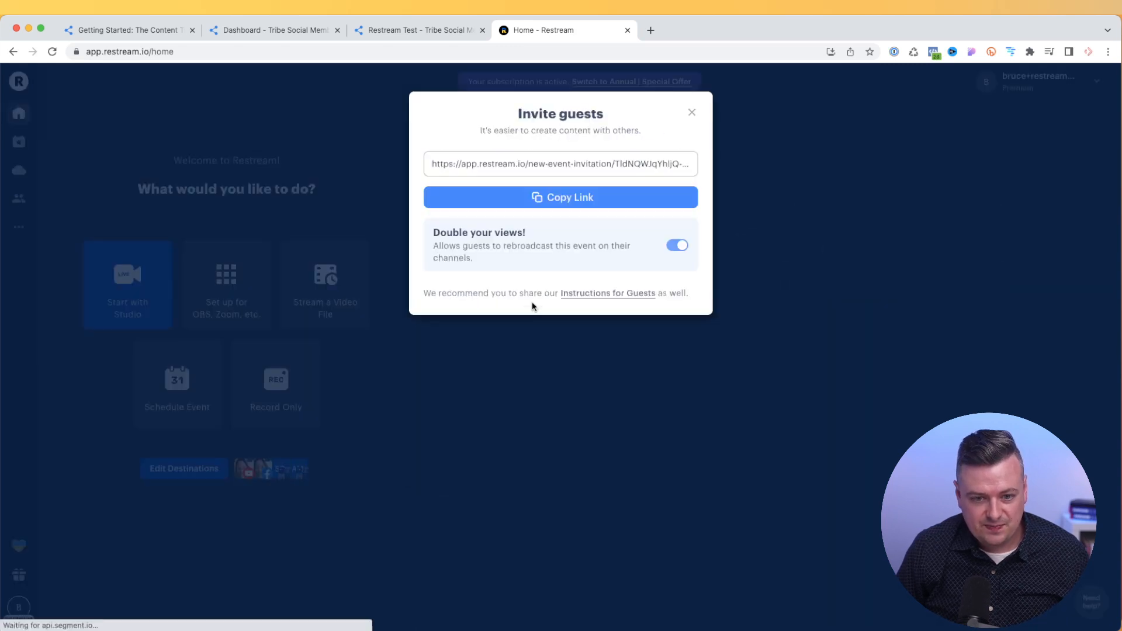
left_click(692, 112)
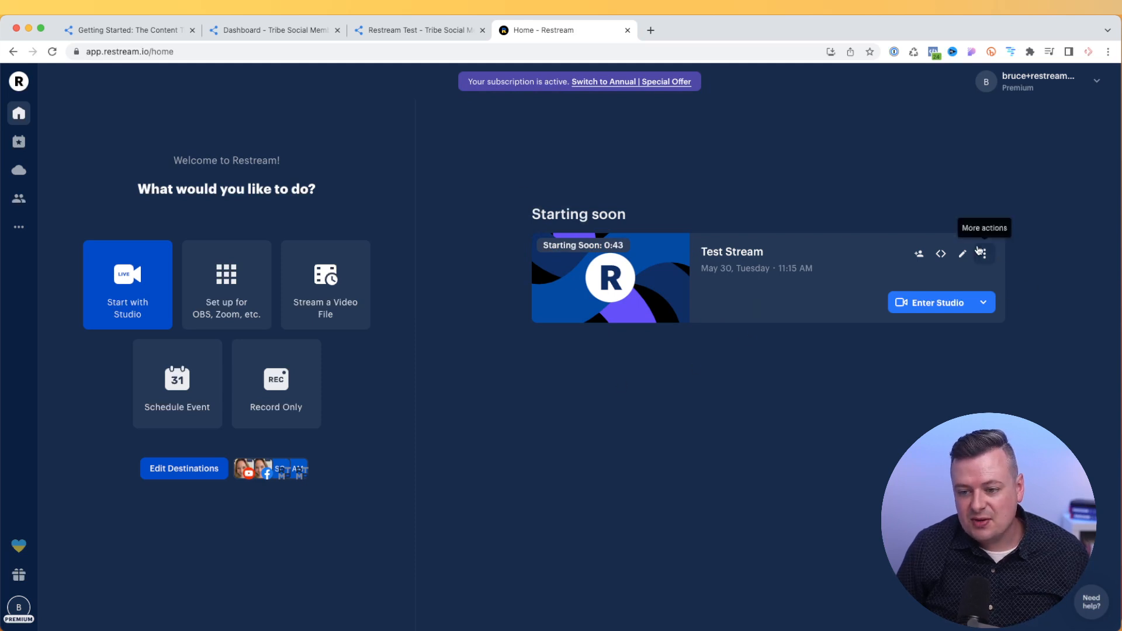
Open the embed settings of the upcoming Test Stream event
scroll(979, 250, "up", 10)
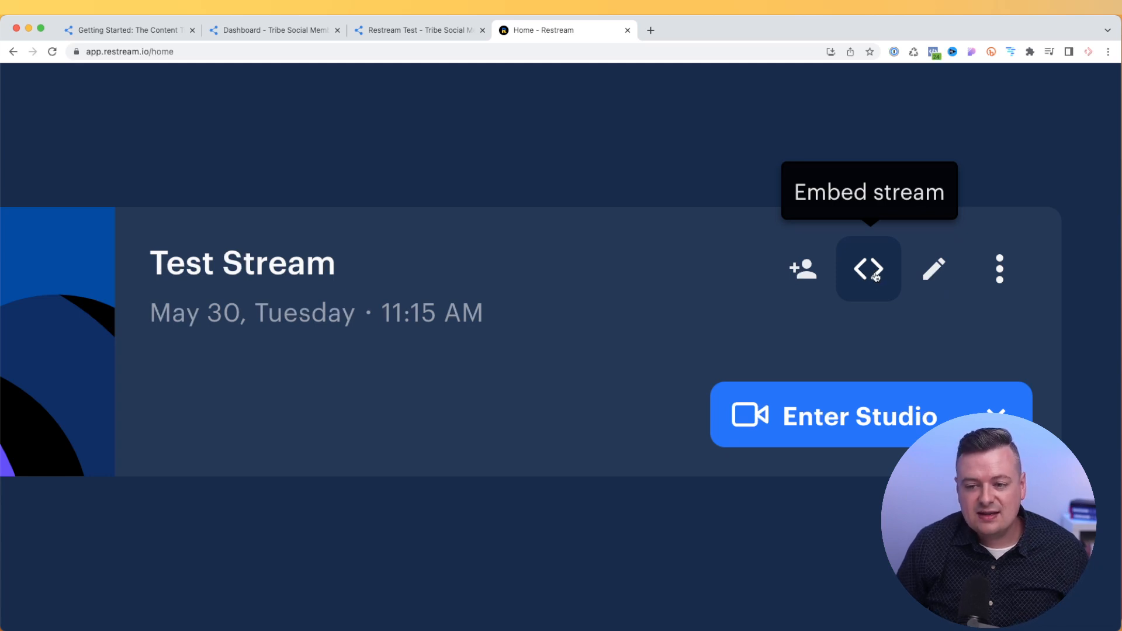
left_click(875, 277)
scroll(875, 277, "down", 10)
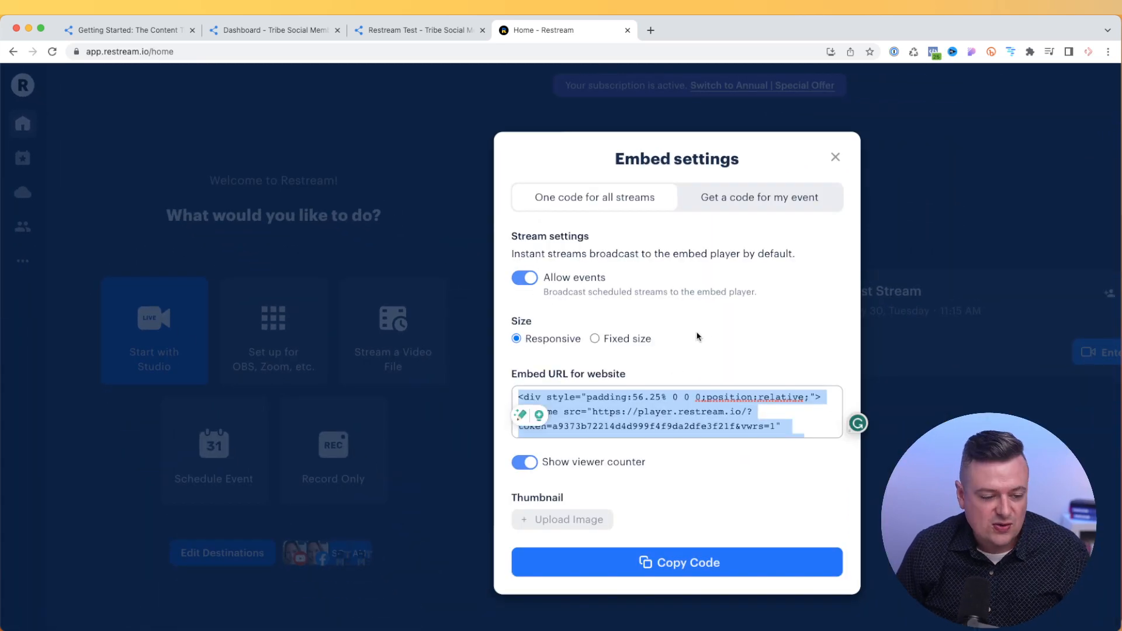
Examine the website embed code for all streams to locate the player token
left_click(671, 412)
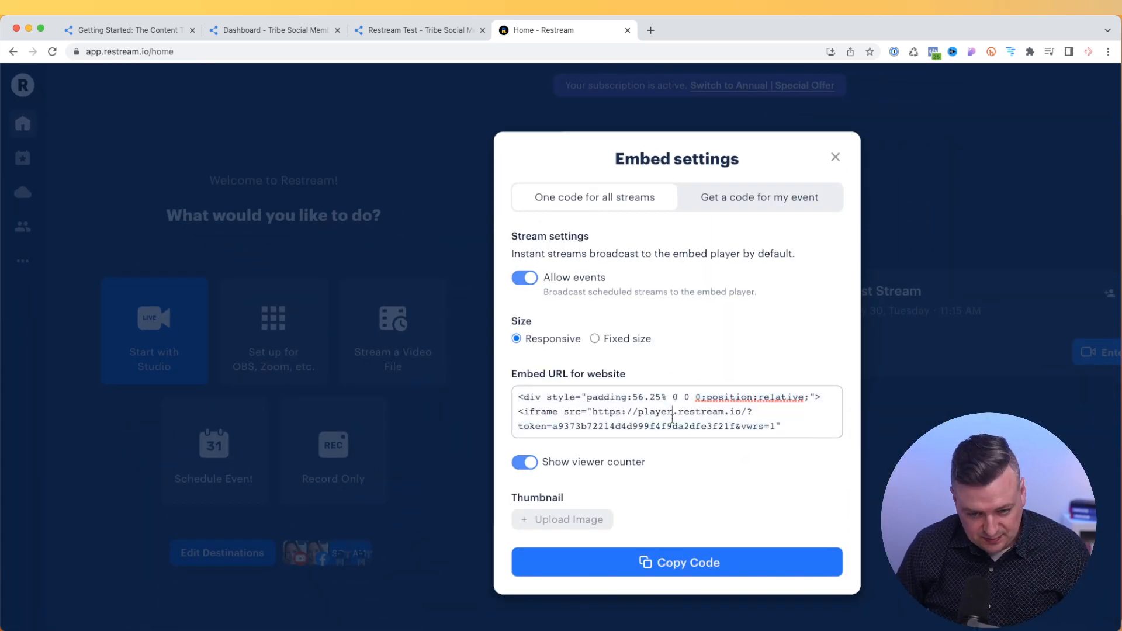
scroll(668, 417, "down", 3)
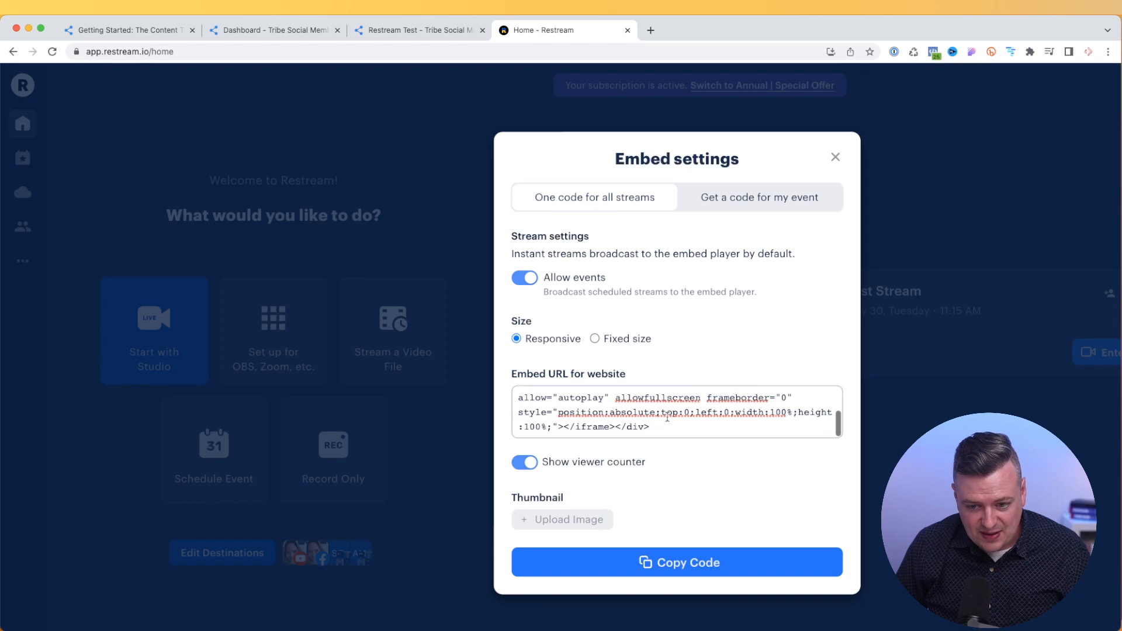
left_click_drag(656, 431, 565, 404)
left_click(565, 405)
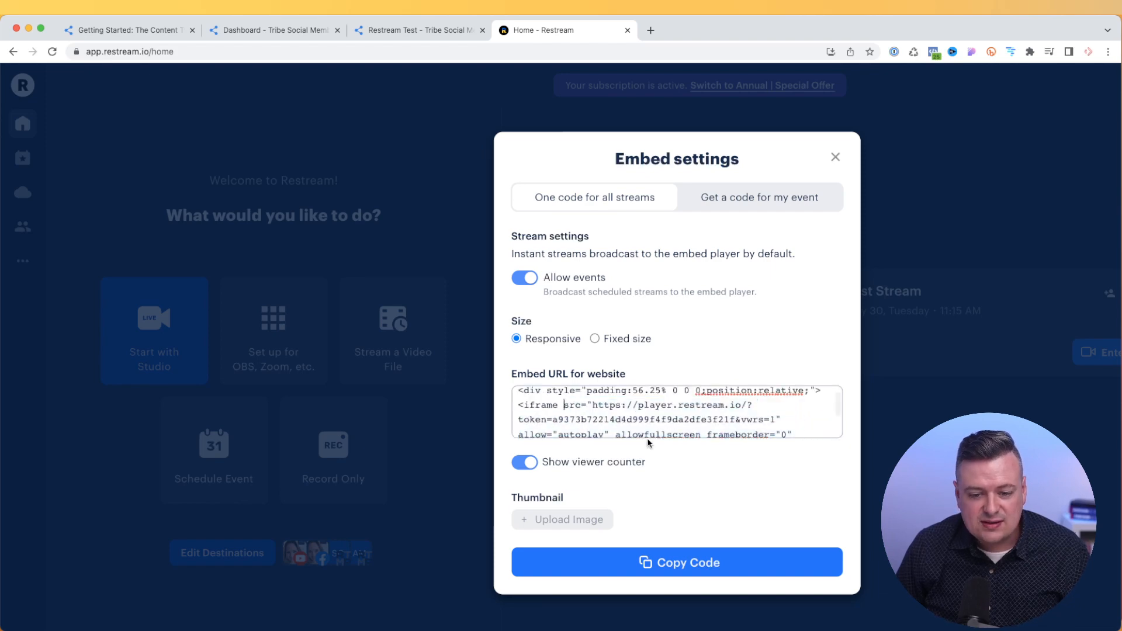
scroll(649, 444, "down", 1)
scroll(656, 404, "down", 1)
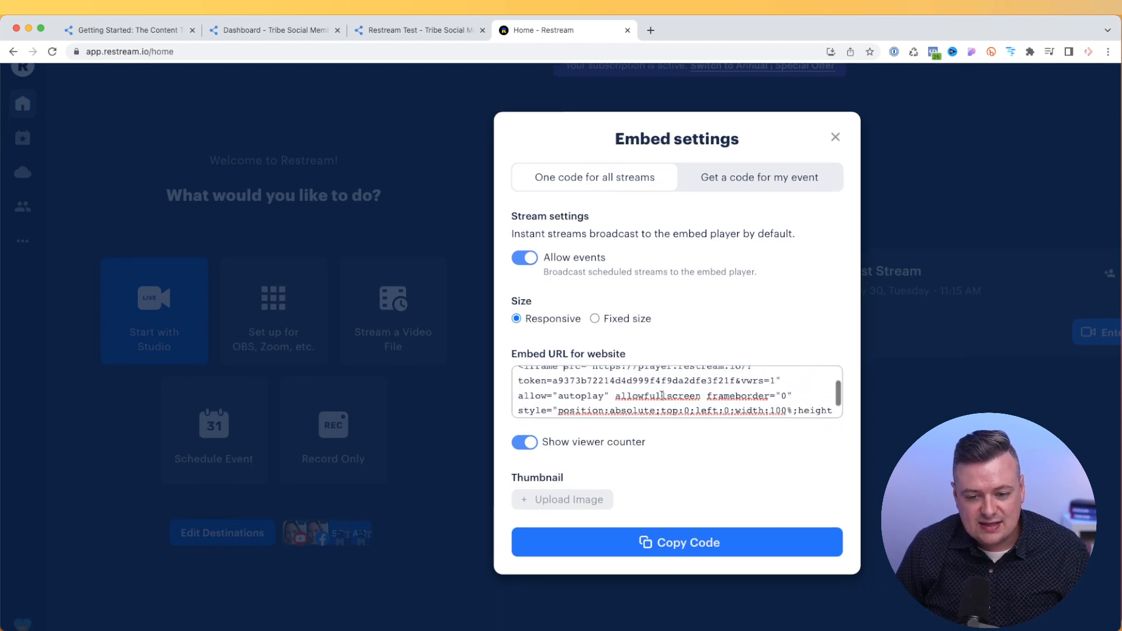
scroll(659, 401, "up", 2)
scroll(663, 396, "up", 5)
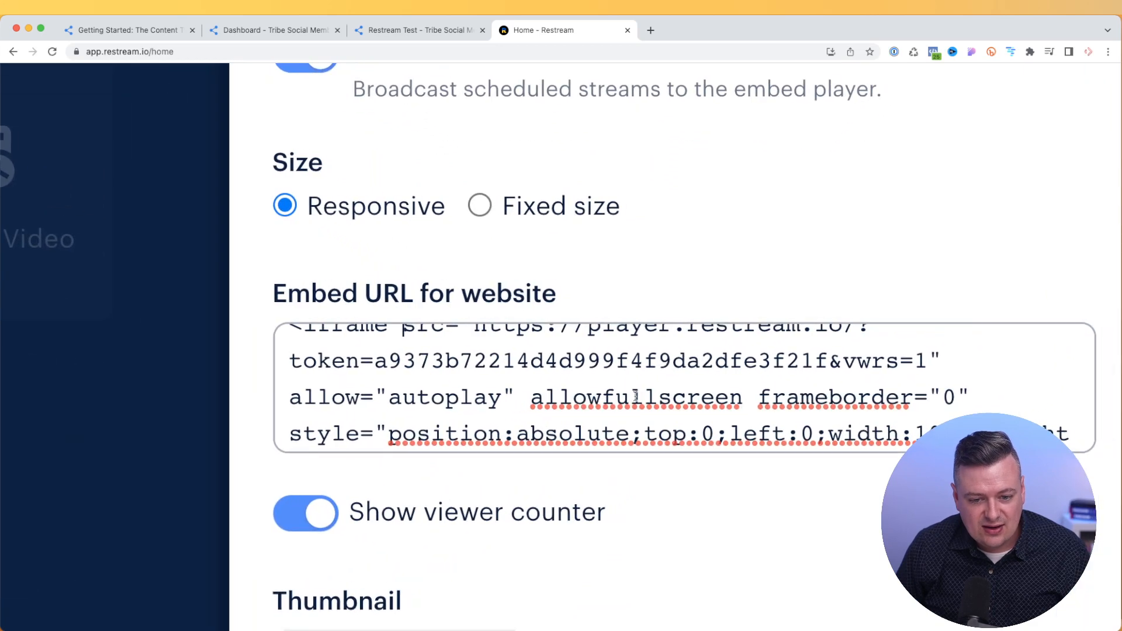
Copy only the token value from the embed code, leaving out the "&vwrs=1" suffix
left_click_drag(298, 355, 441, 369)
left_click(433, 422)
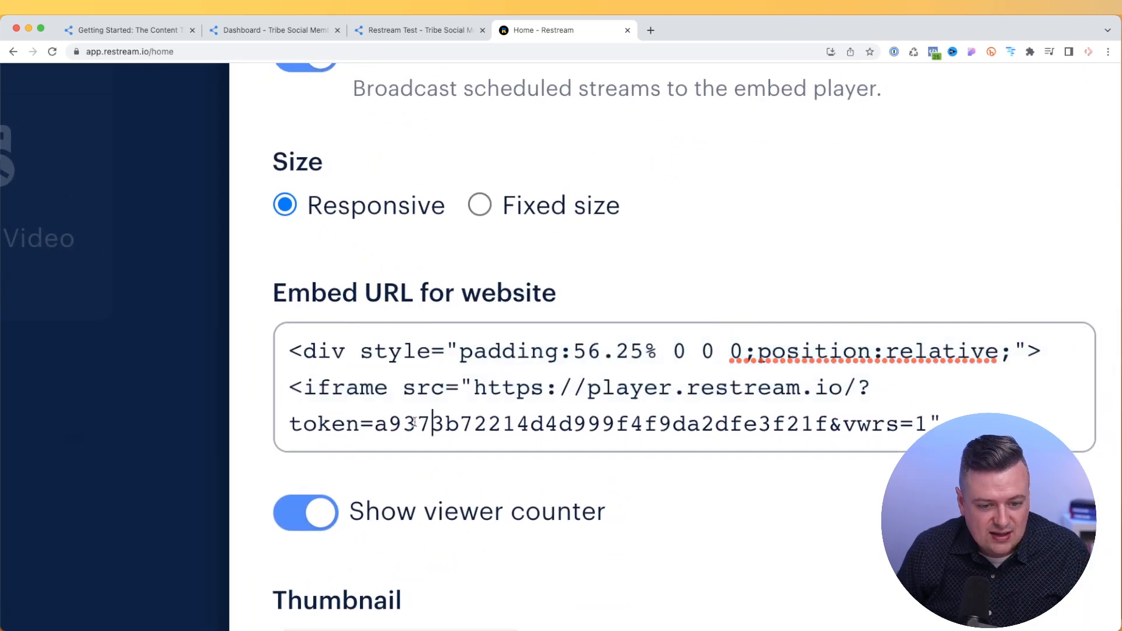
left_click_drag(380, 422, 703, 411)
scroll(702, 410, "up", 2)
left_click(702, 410)
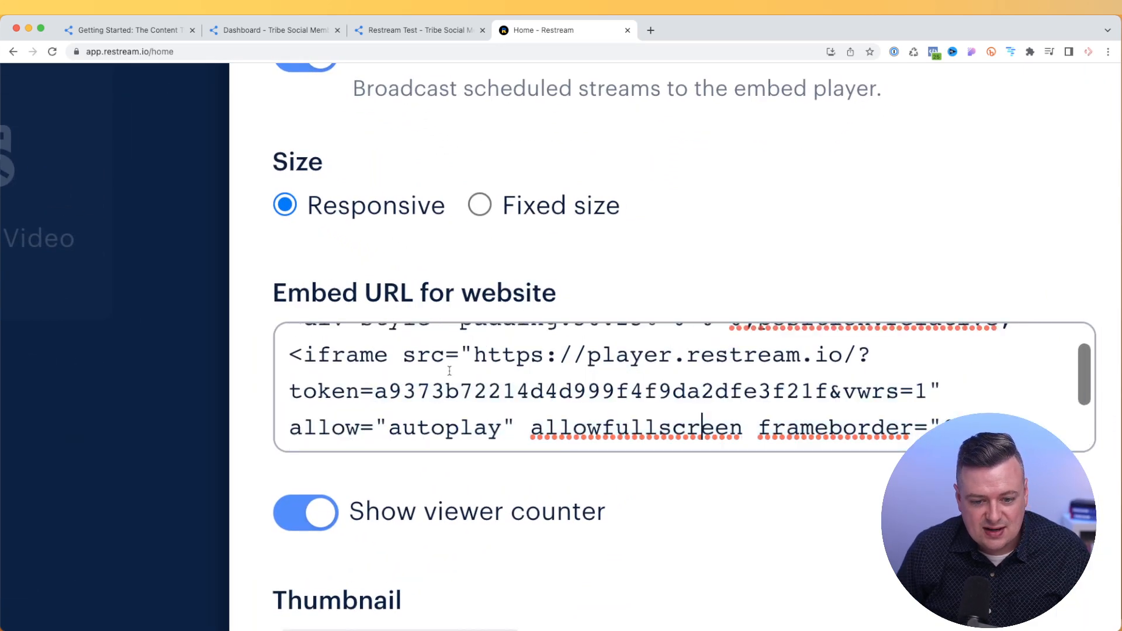
left_click_drag(369, 385, 926, 384)
left_click_drag(829, 393, 925, 396)
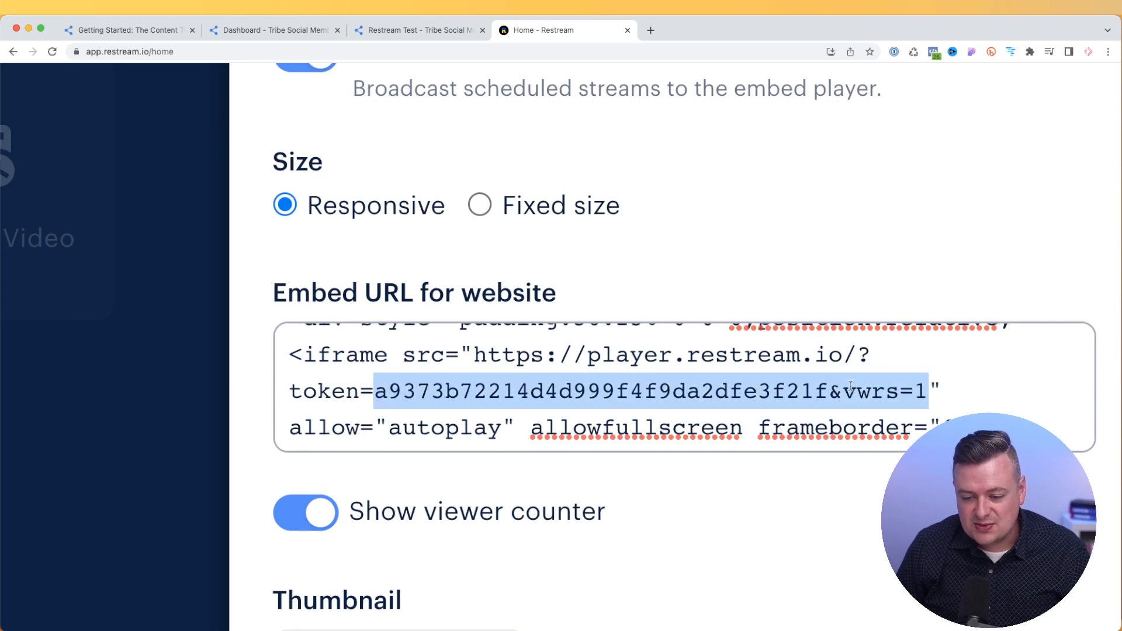
left_click_drag(830, 391, 382, 398)
key("super+c")
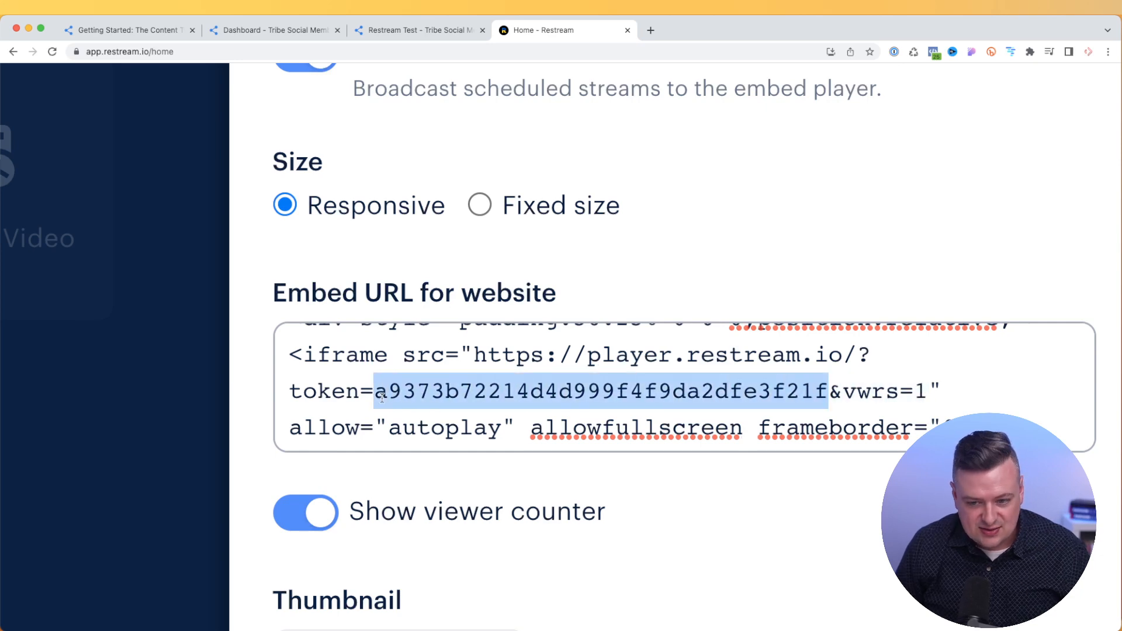
Switch to the Tribe Social dashboard and paste the copied token into the Restream Embed Token field
left_click(436, 32)
left_click(296, 32)
left_click(421, 394)
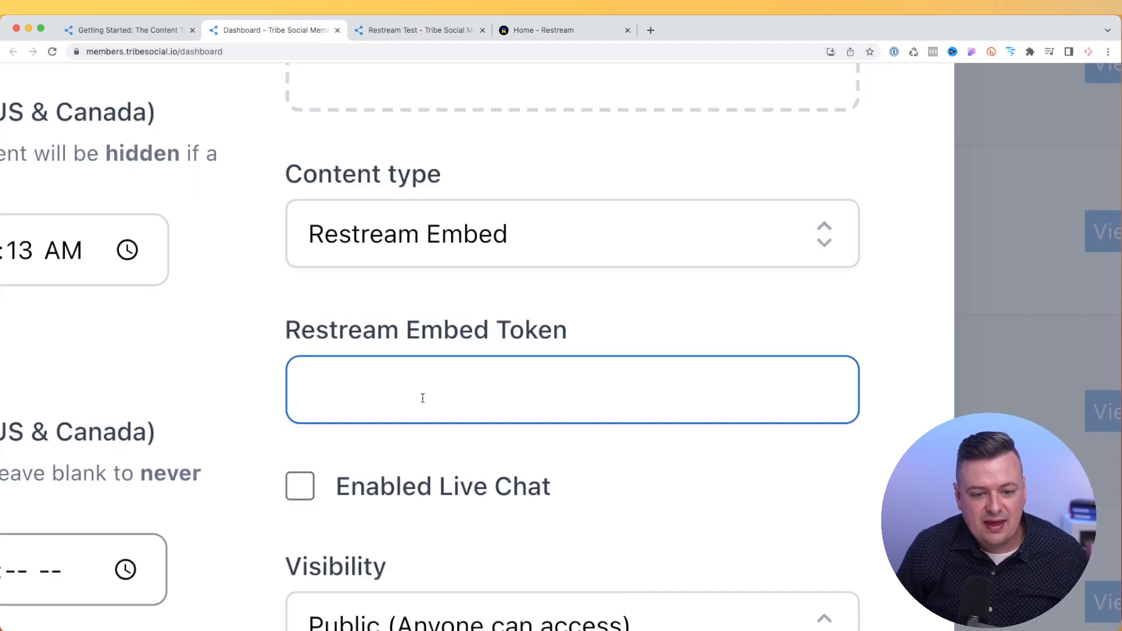
key("super+v")
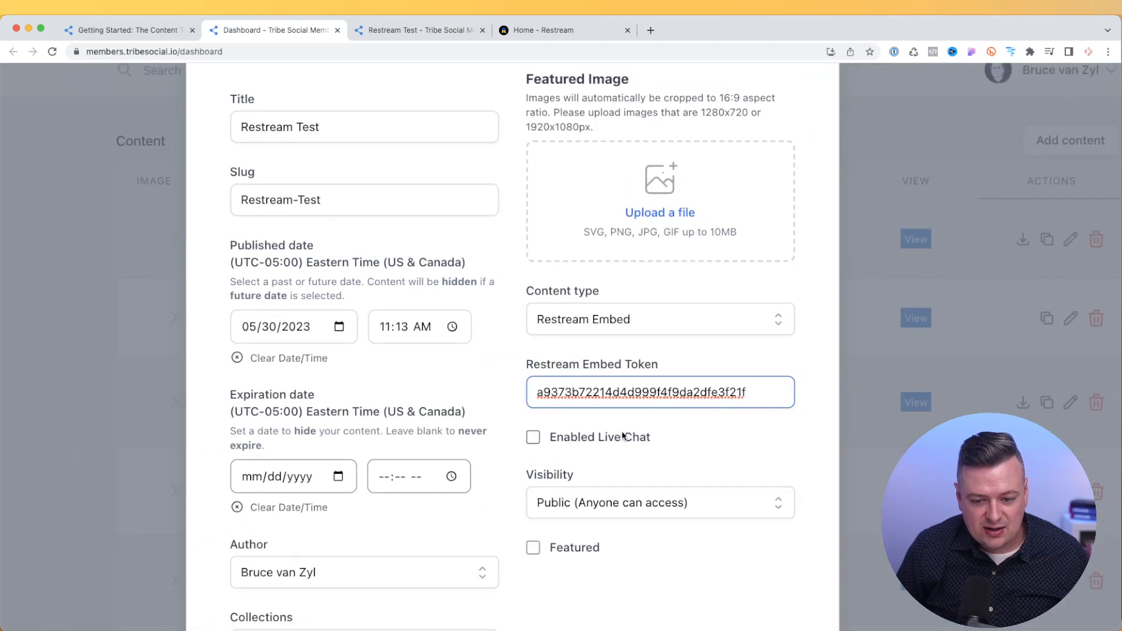
Enable live chat for the Restream Test content and save it
left_click(623, 437)
scroll(731, 442, "down", 5)
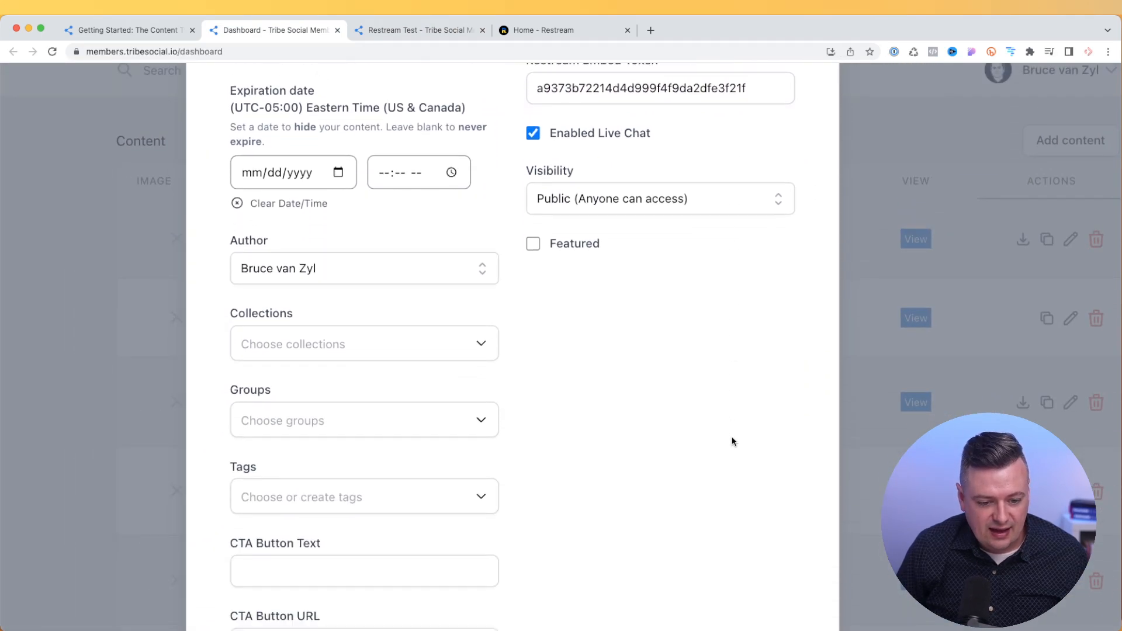
scroll(733, 438, "down", 2)
scroll(733, 438, "down", 3)
left_click(667, 596)
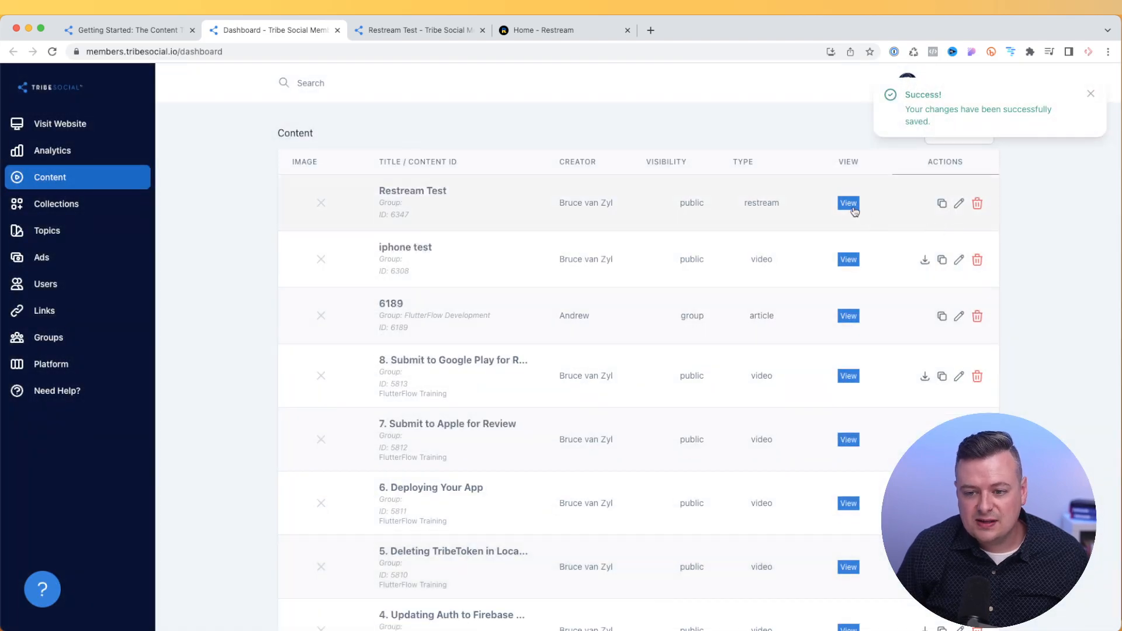
View the published Restream Test content and post the comment "This is awesome" in its live chat
left_click(851, 205)
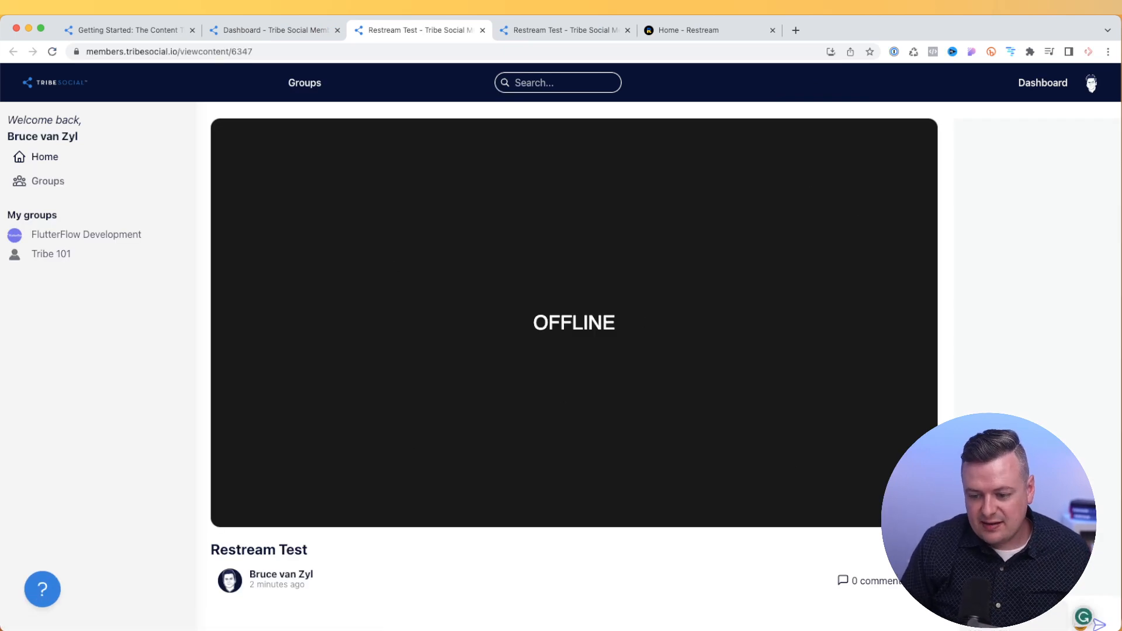
key("Return")
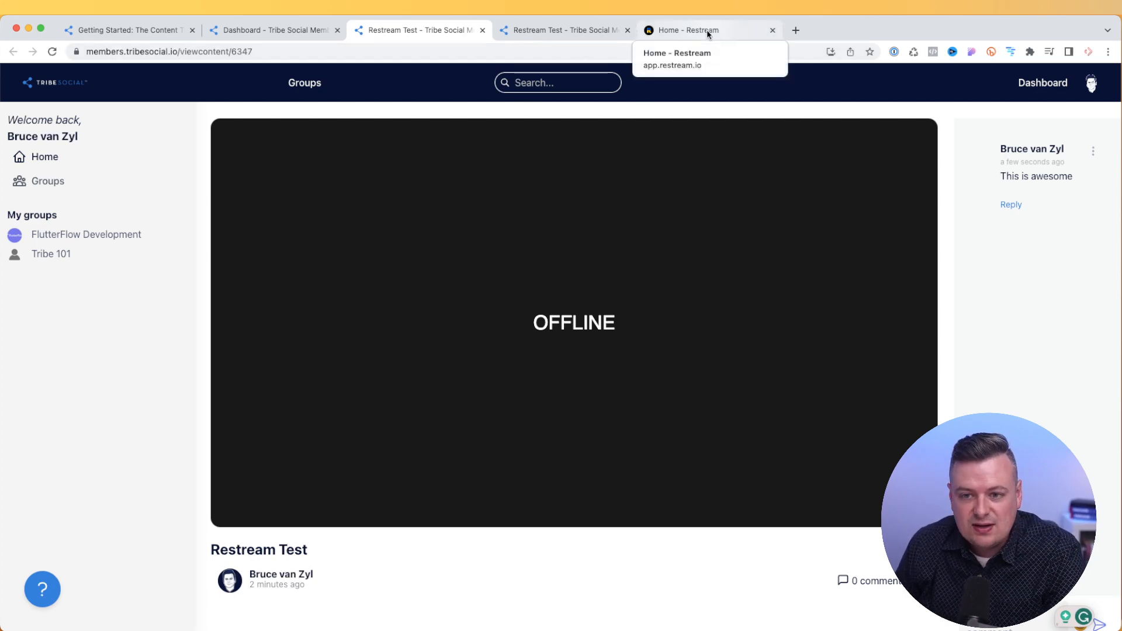
Switch to Restream, close the embed settings and enter the studio for Test Stream
left_click(677, 37)
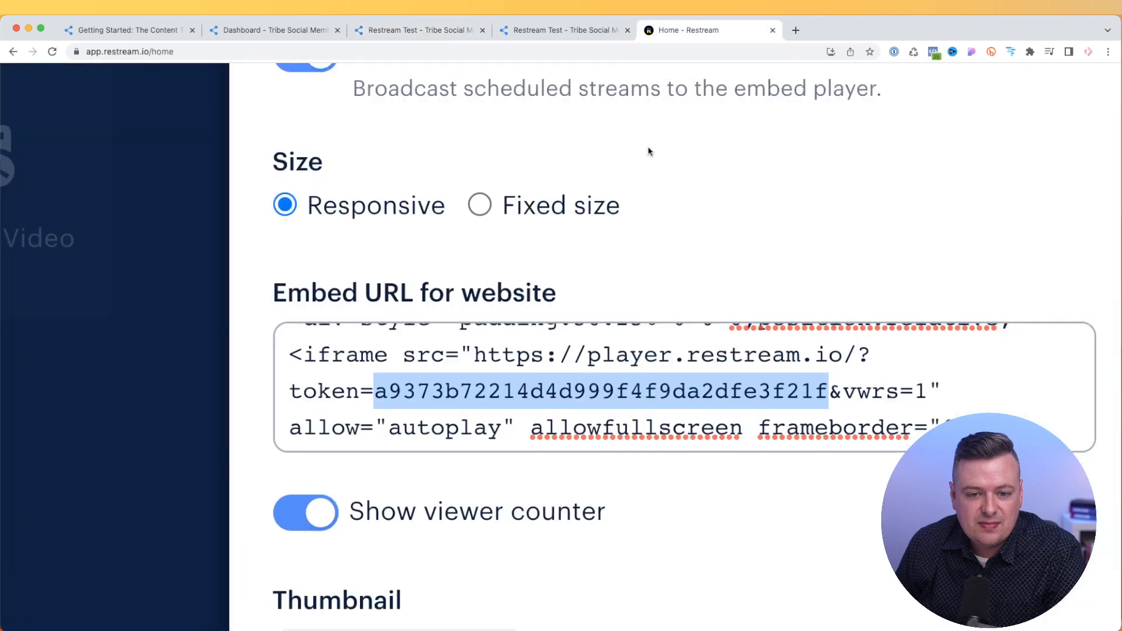
scroll(650, 151, "down", 5)
left_click(826, 133)
left_click(953, 304)
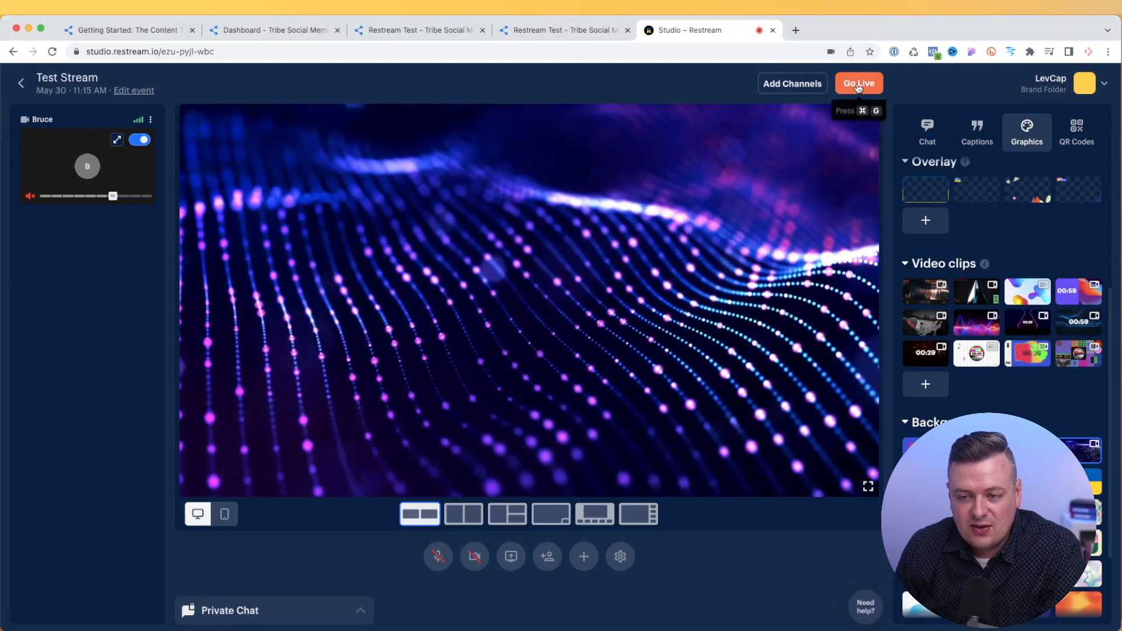
Take Test Stream live and switch to the Restream Test page in Tribe Social to view the embedded stream
left_click(859, 83)
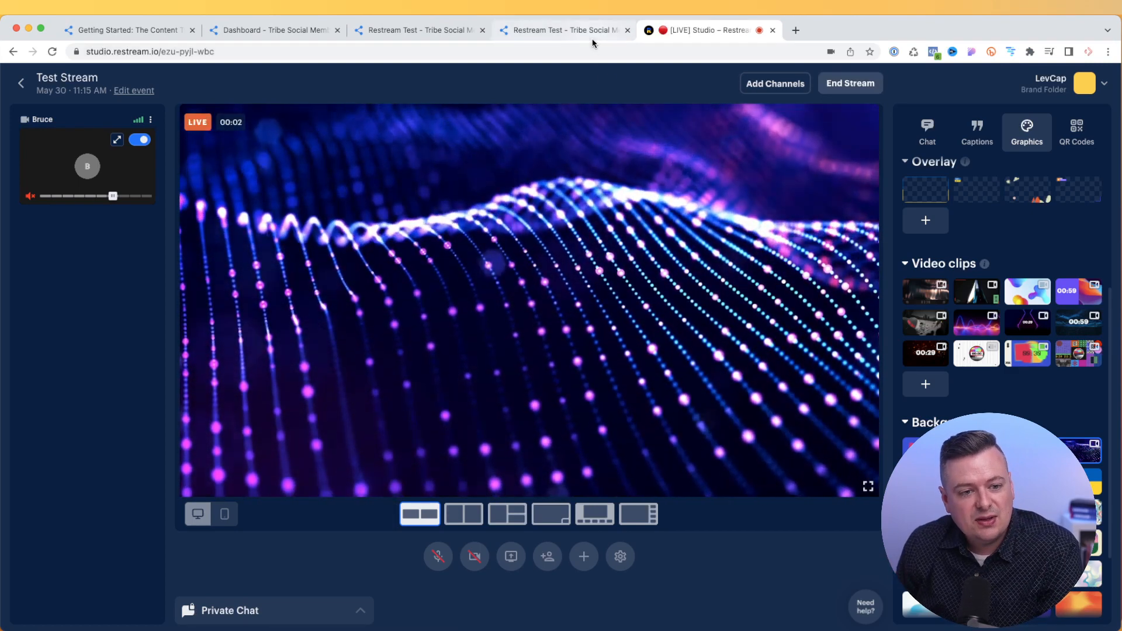
left_click(590, 35)
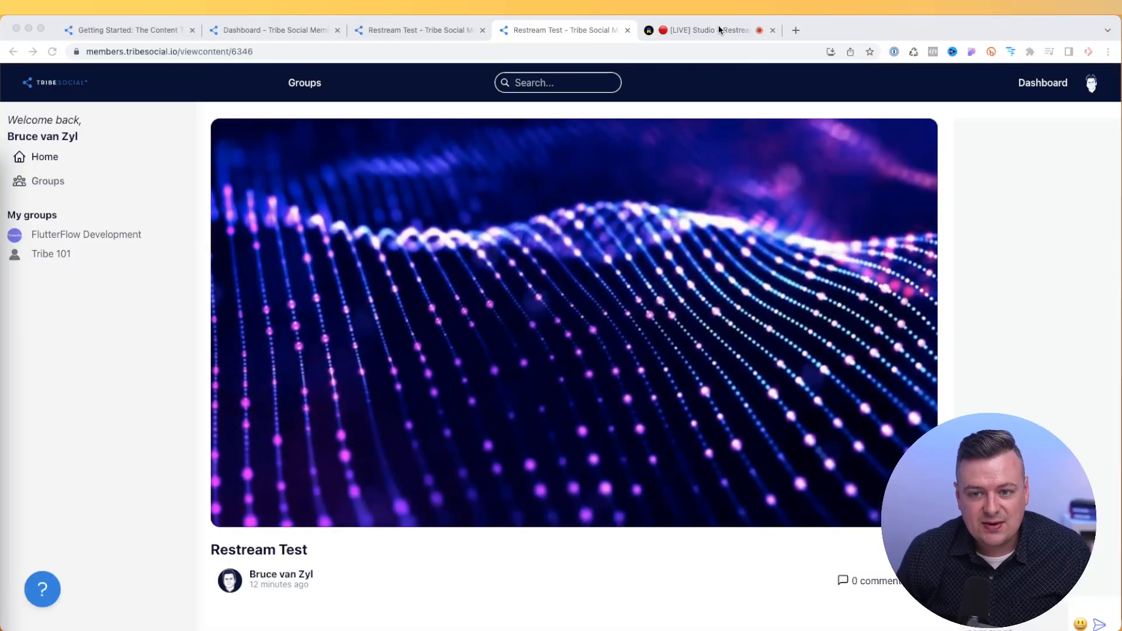
Switch to the Restream studio and end the live Test Stream, accepting the confirmation
left_click(720, 29)
left_click(840, 87)
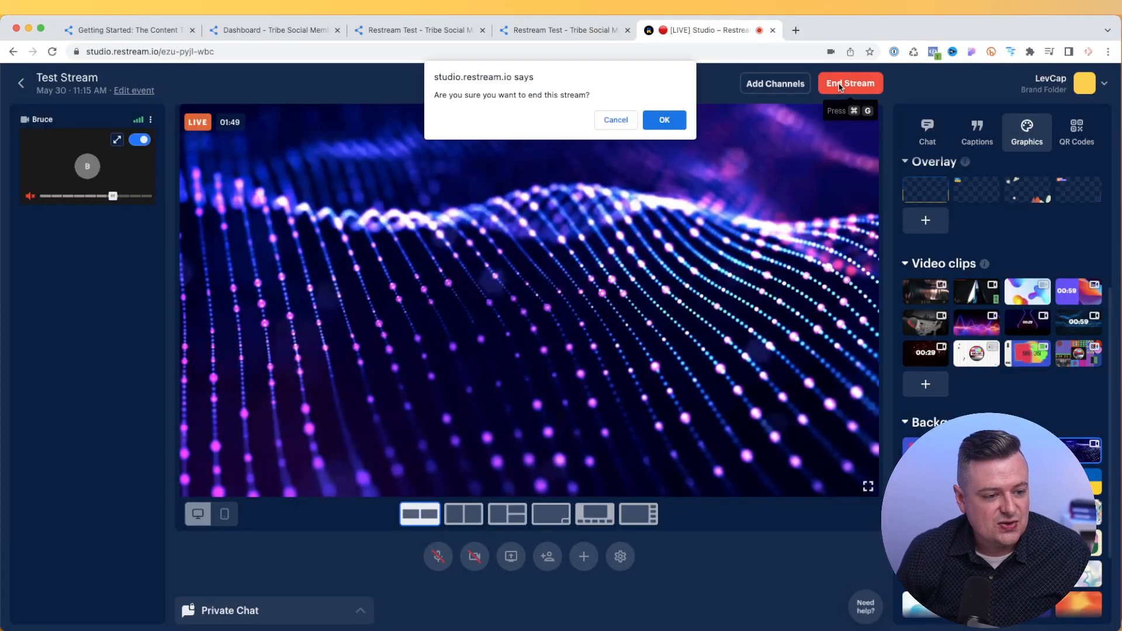
left_click(666, 121)
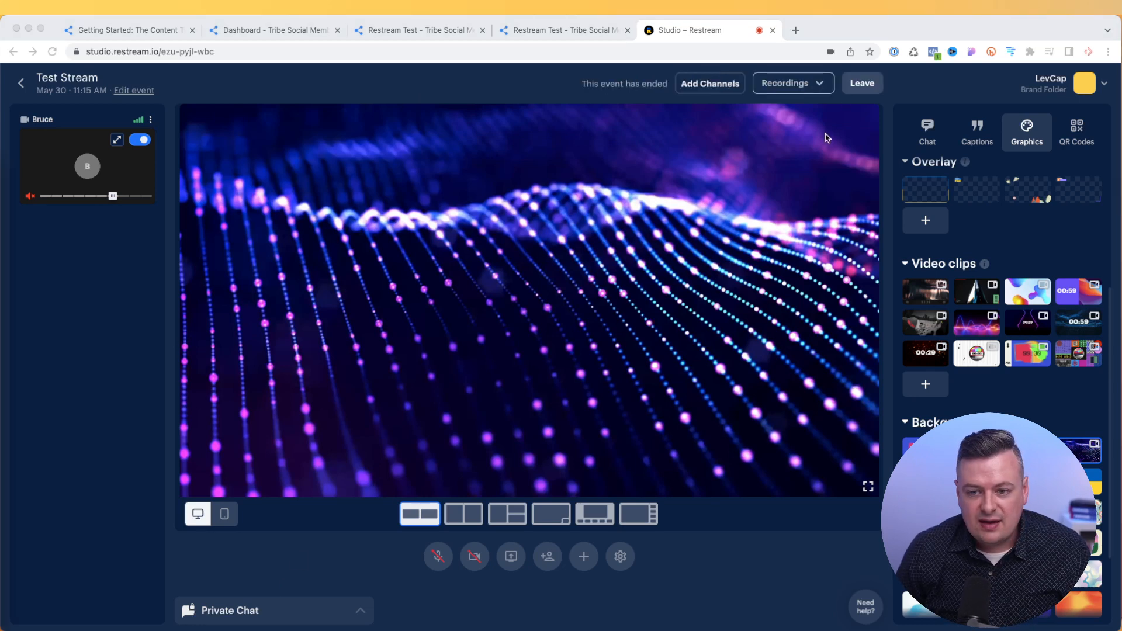
Download the full video MP4 recording of the ended Test Stream
left_click(818, 88)
left_click(825, 87)
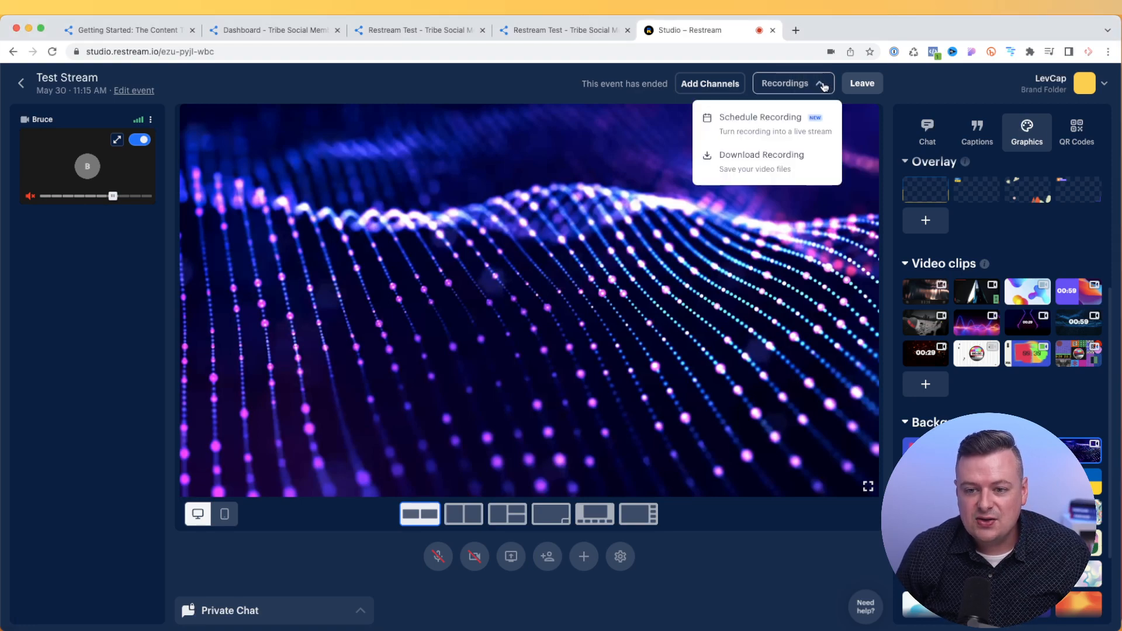
left_click(771, 169)
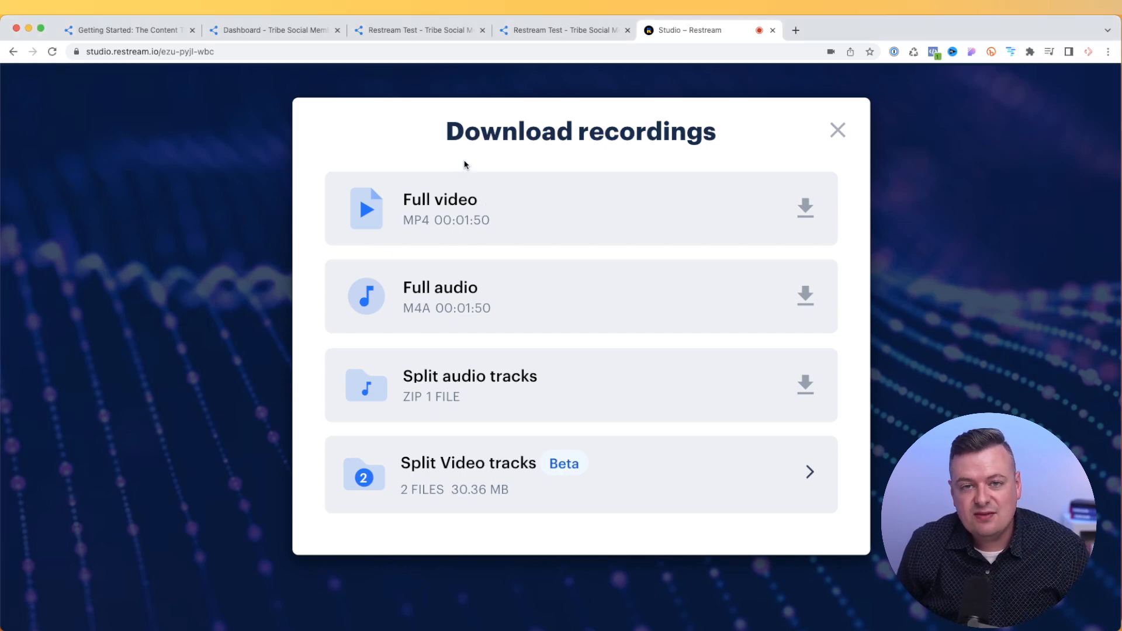
left_click(515, 222)
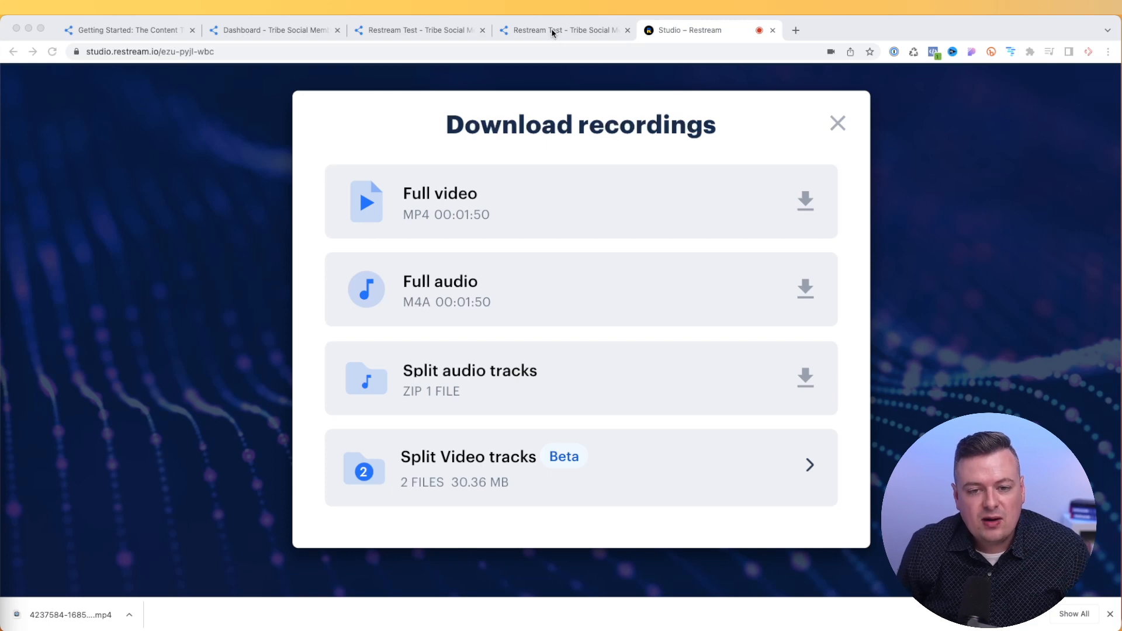
Switch to the Tribe Social dashboard, open the Restream Test content for editing and change its content type to Upload Video
left_click(269, 32)
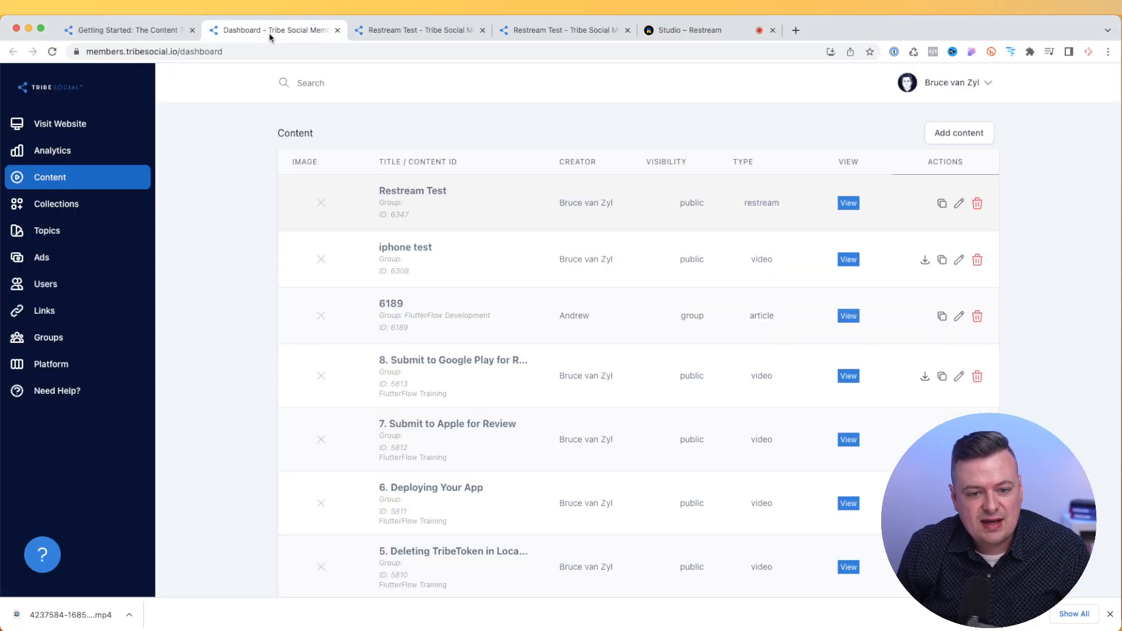
left_click(961, 205)
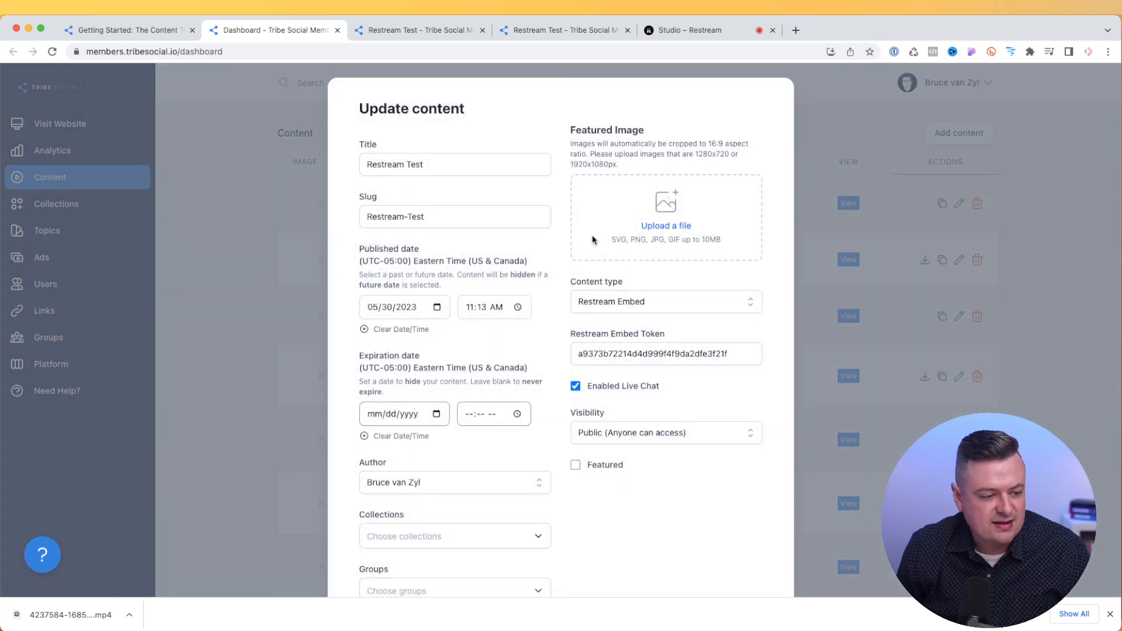
triple_click(404, 169)
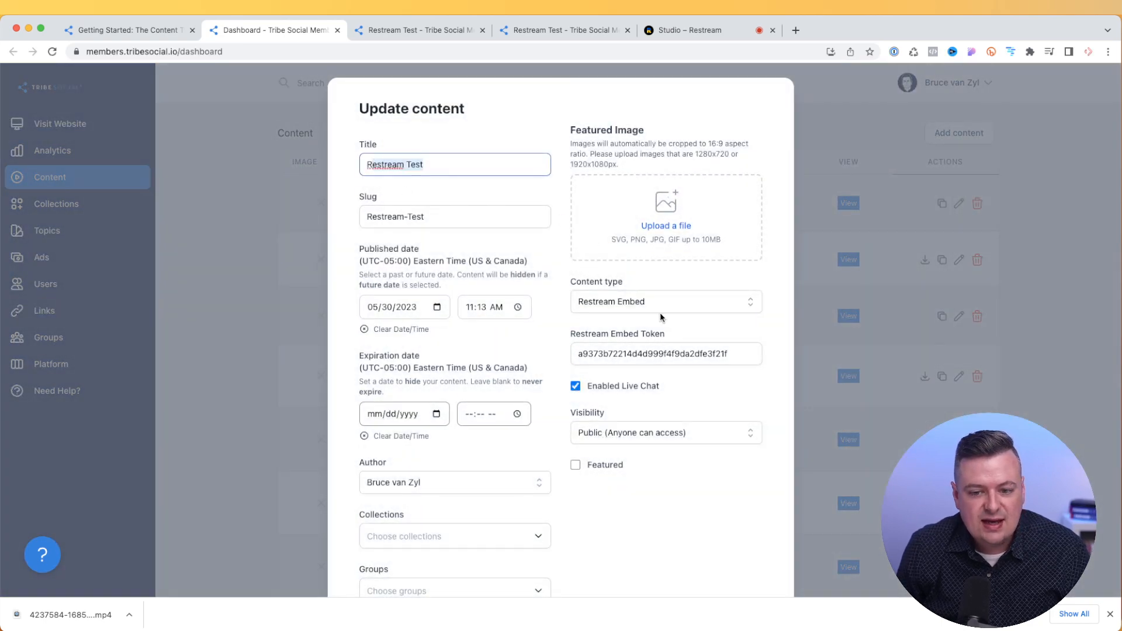
scroll(661, 312, "up", 10)
left_click(569, 278)
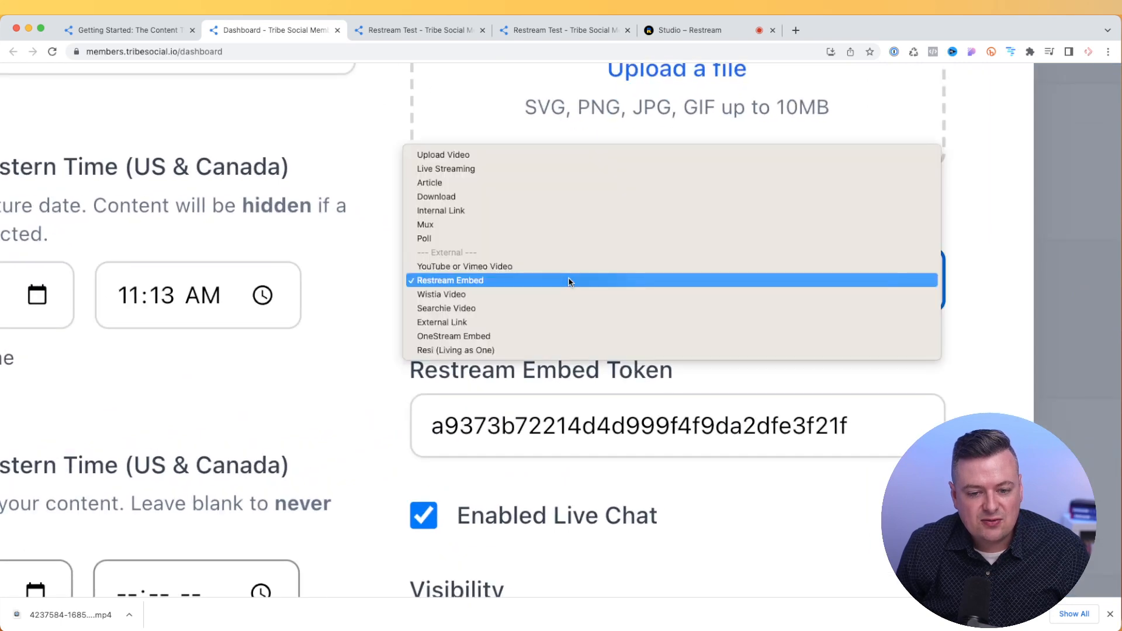
left_click(458, 155)
scroll(661, 360, "down", 5)
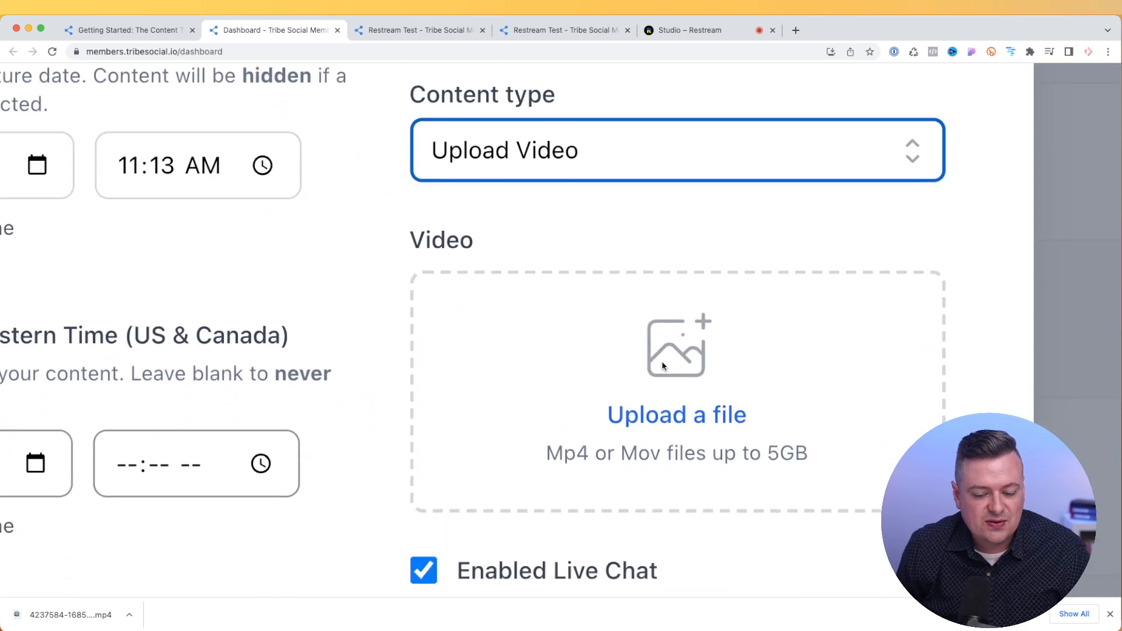
scroll(662, 366, "down", 10)
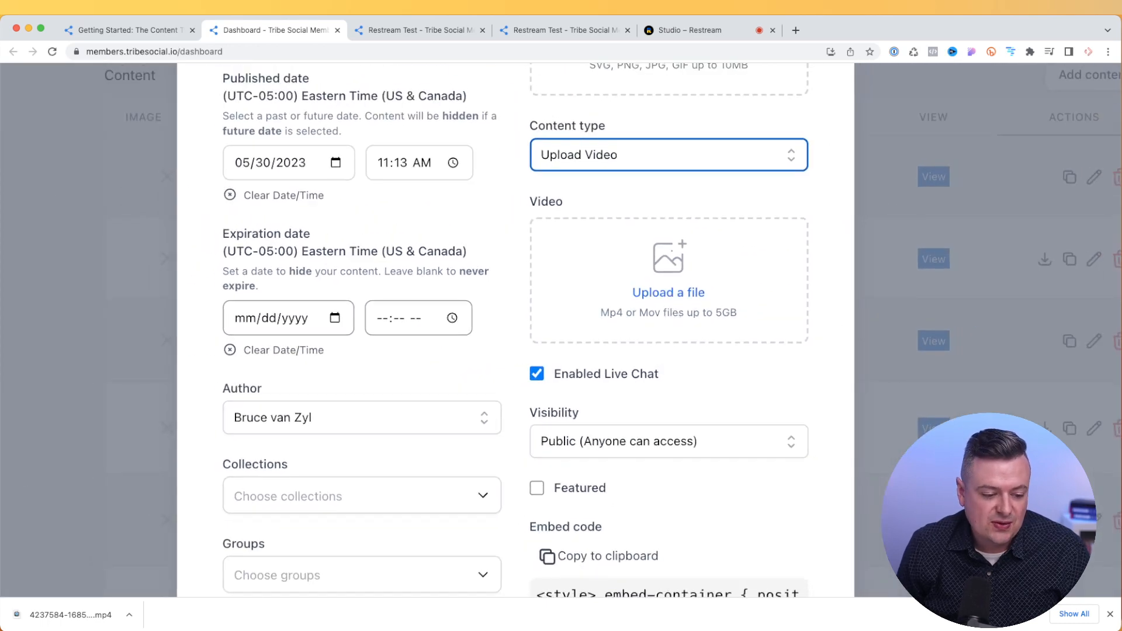
left_click(674, 297)
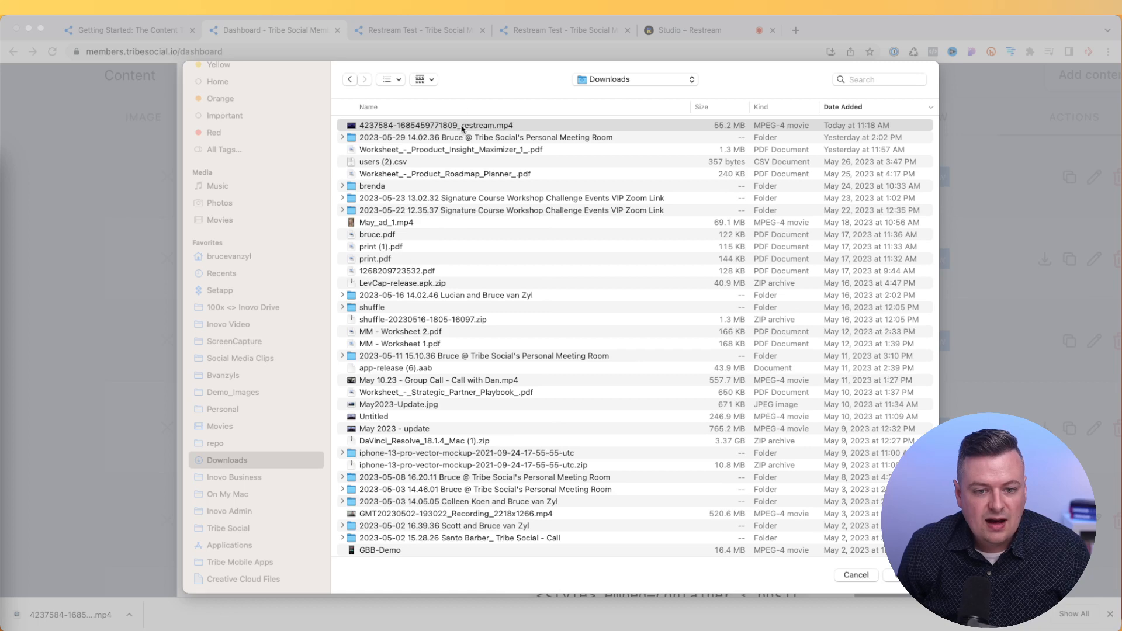
left_click(464, 125)
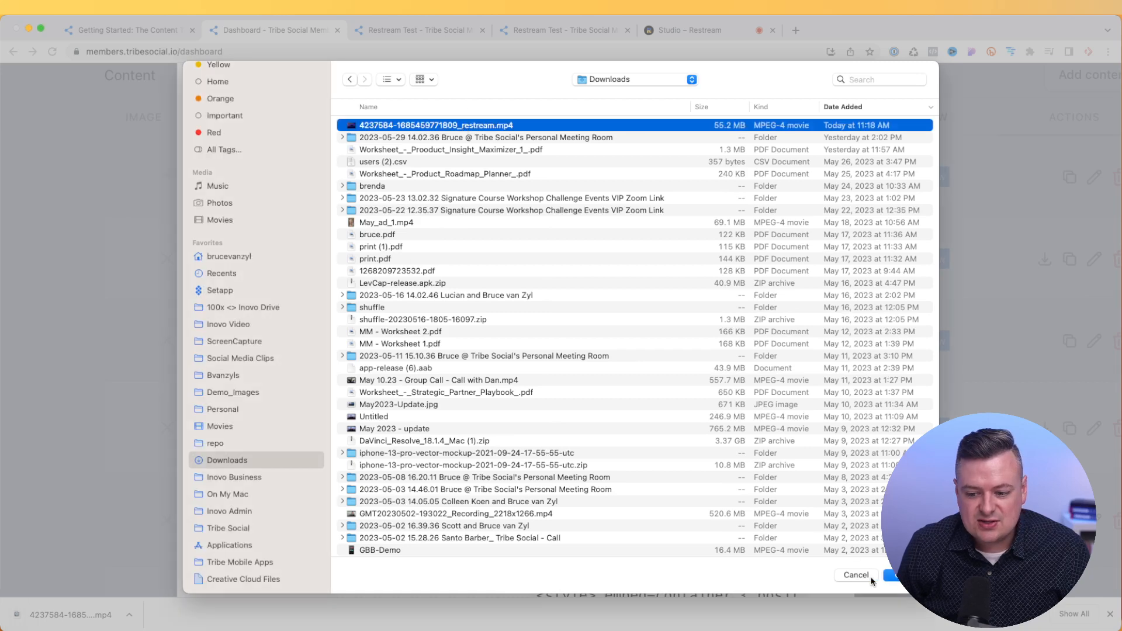
key("Return")
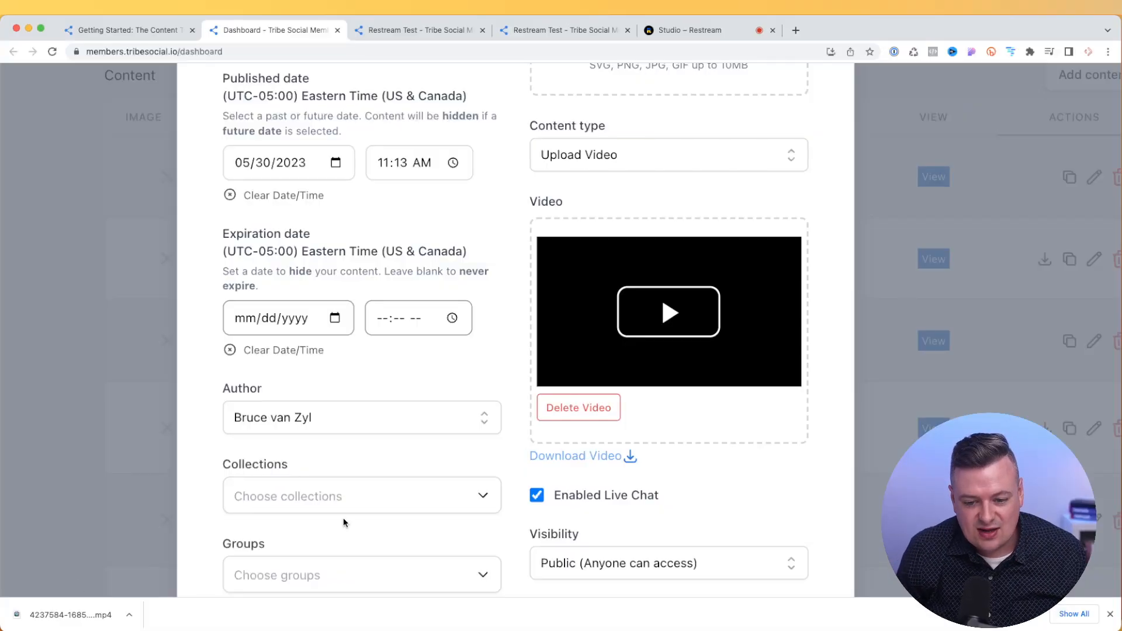
Review the uploaded video and the other settings of the Restream Test content, and save the changes
scroll(576, 462, "up", 5)
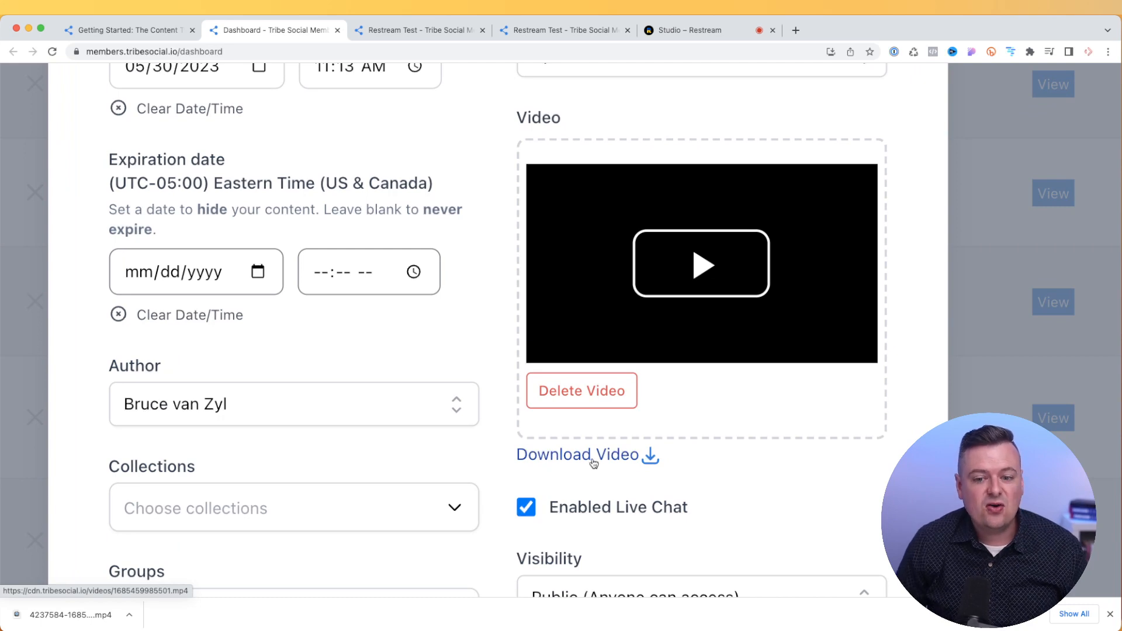
scroll(594, 463, "down", 3)
scroll(593, 463, "down", 3)
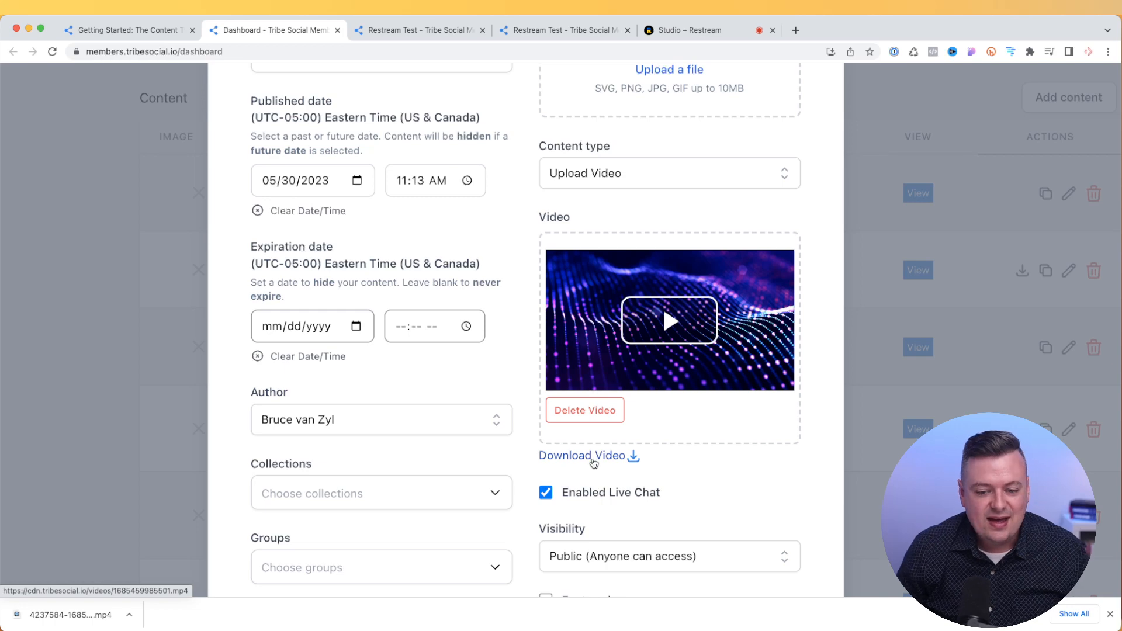
scroll(701, 318, "up", 1)
scroll(701, 317, "up", 3)
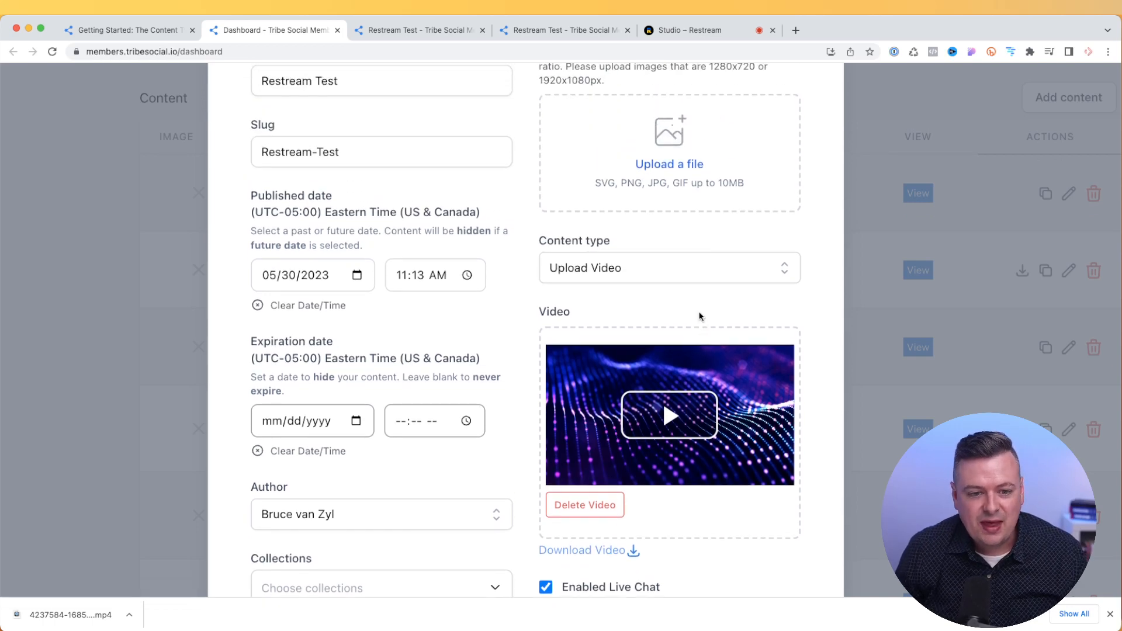
scroll(670, 382, "down", 3)
scroll(663, 370, "down", 10)
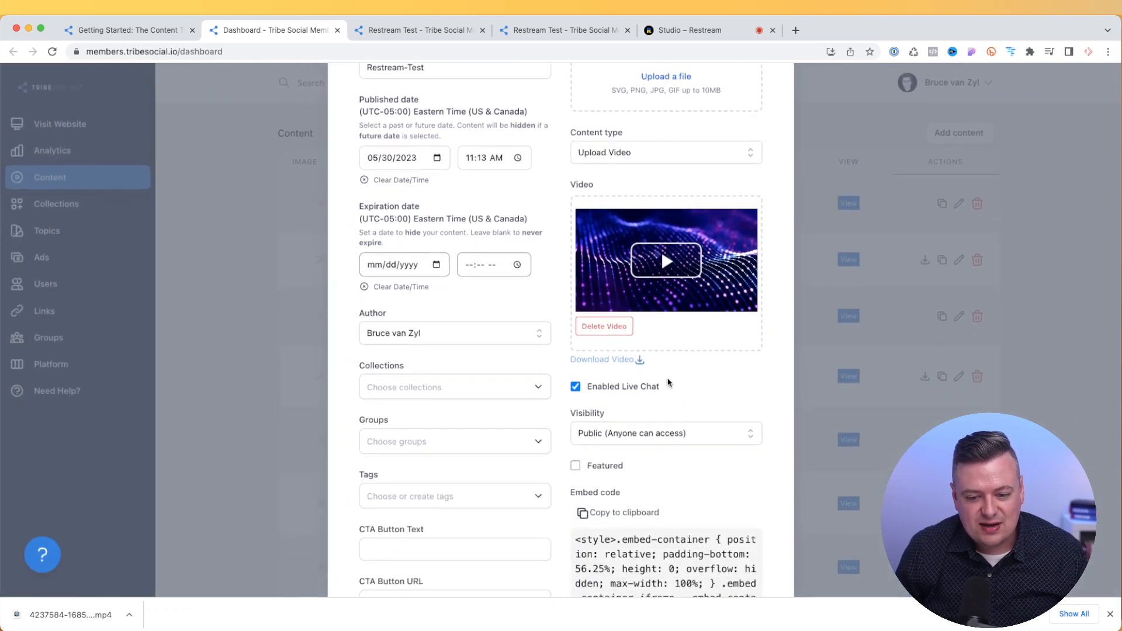
left_click(664, 552)
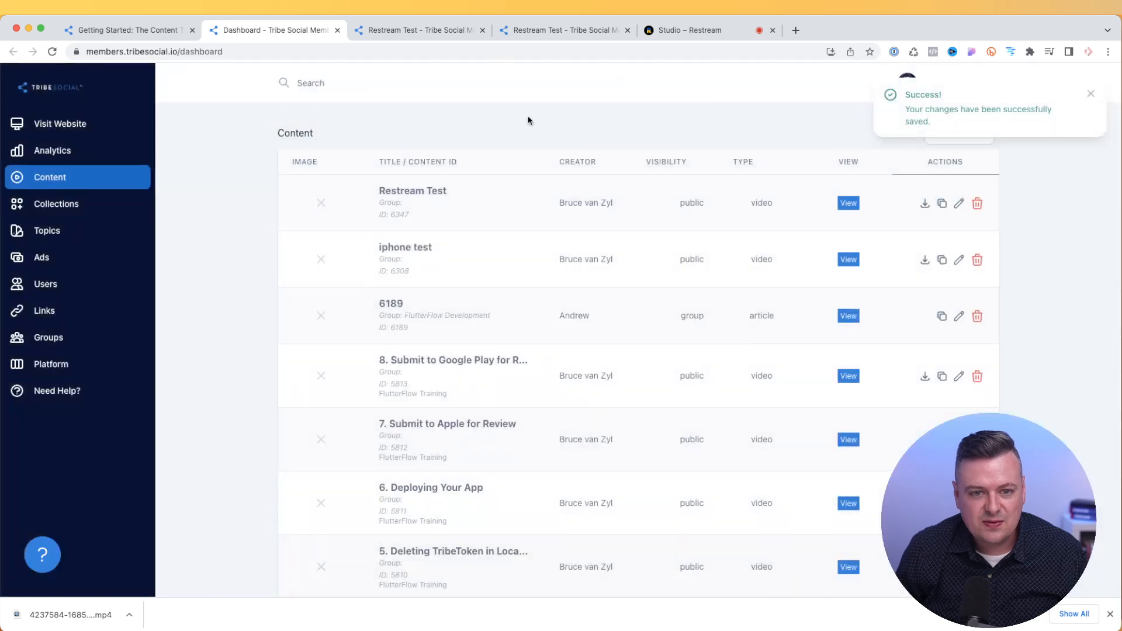
Return to the published Restream Test page, refresh it and briefly play the uploaded recording, then pause it
left_click(445, 35)
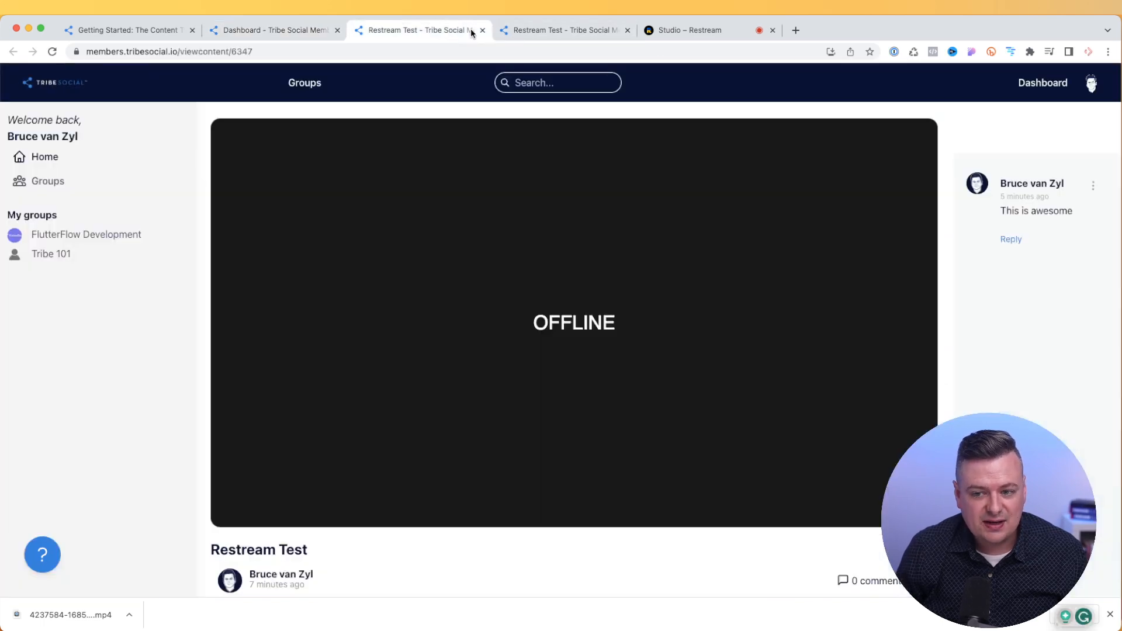
left_click(538, 34)
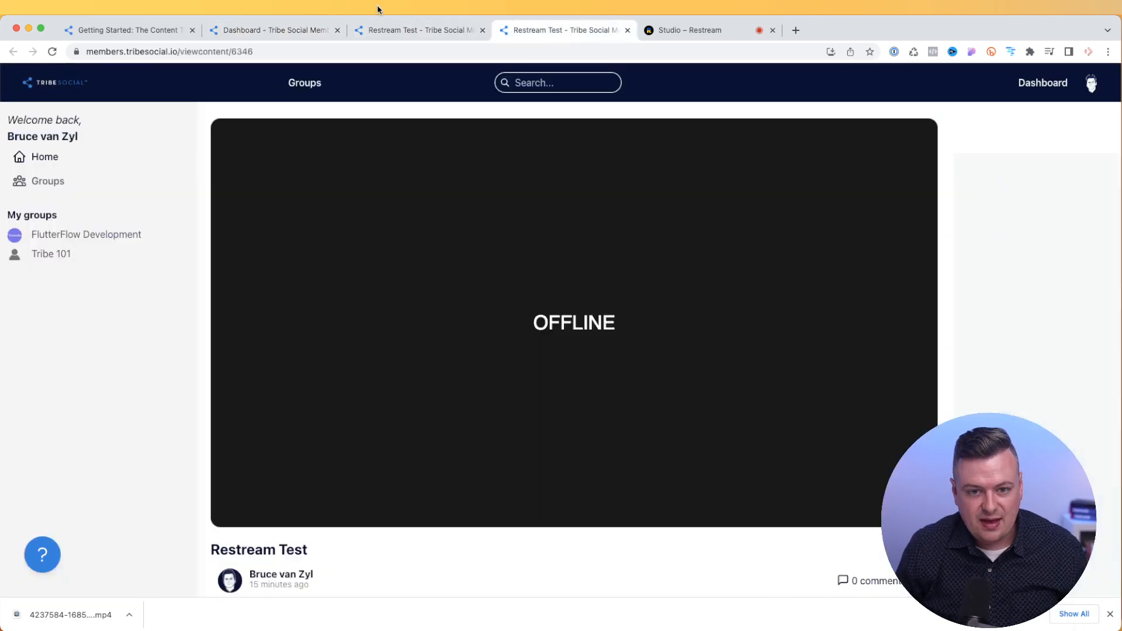
key("super+r")
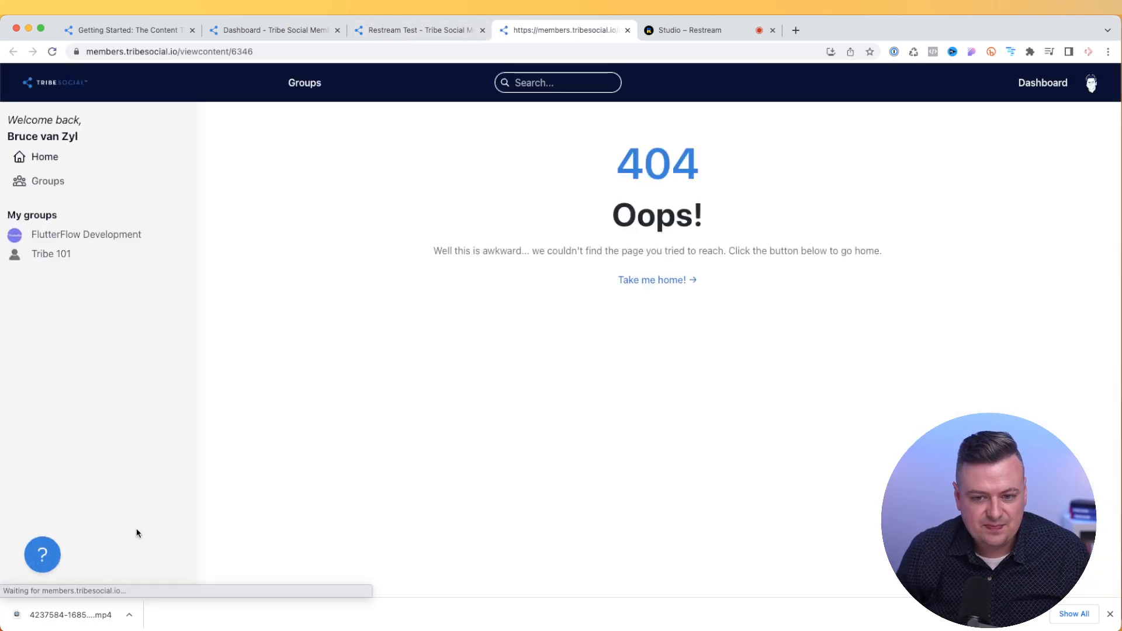
left_click(458, 25)
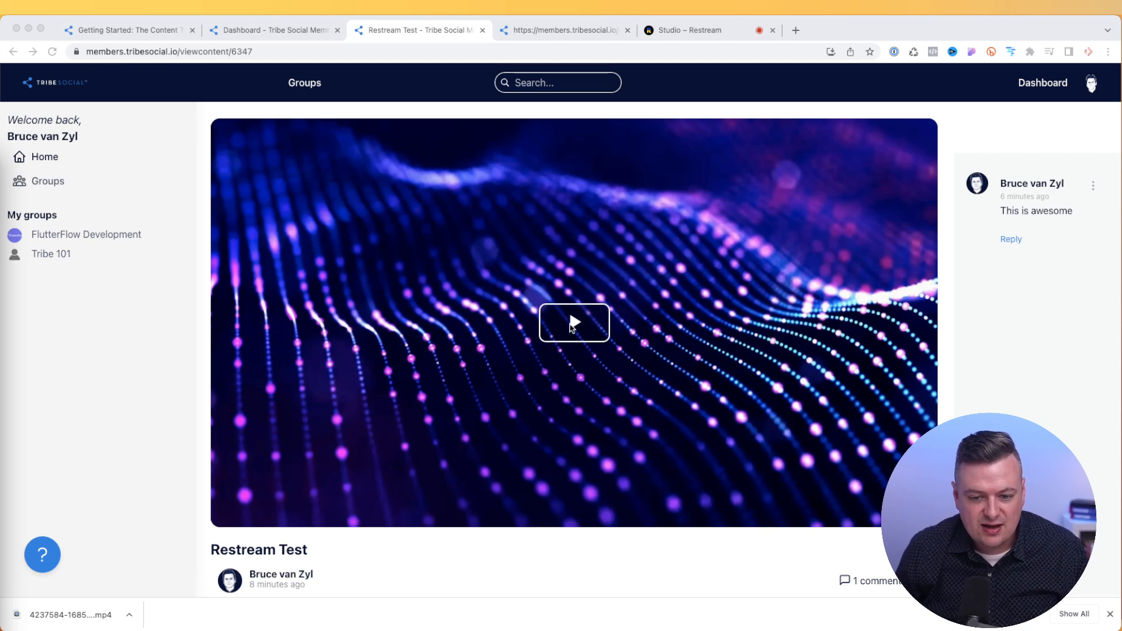
left_click(573, 326)
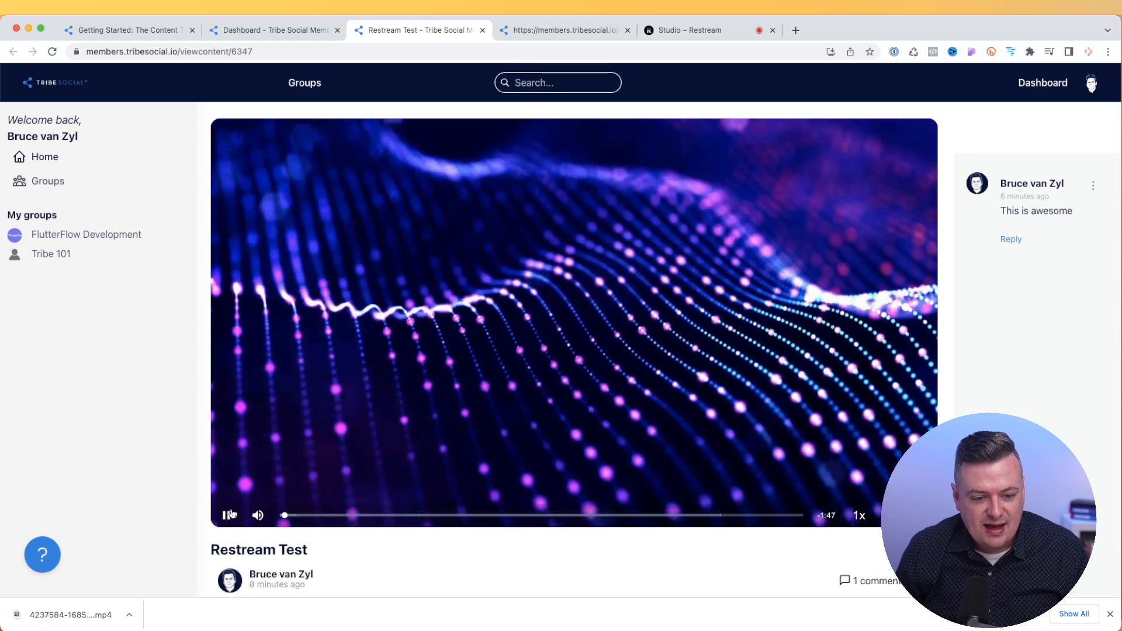
left_click(228, 515)
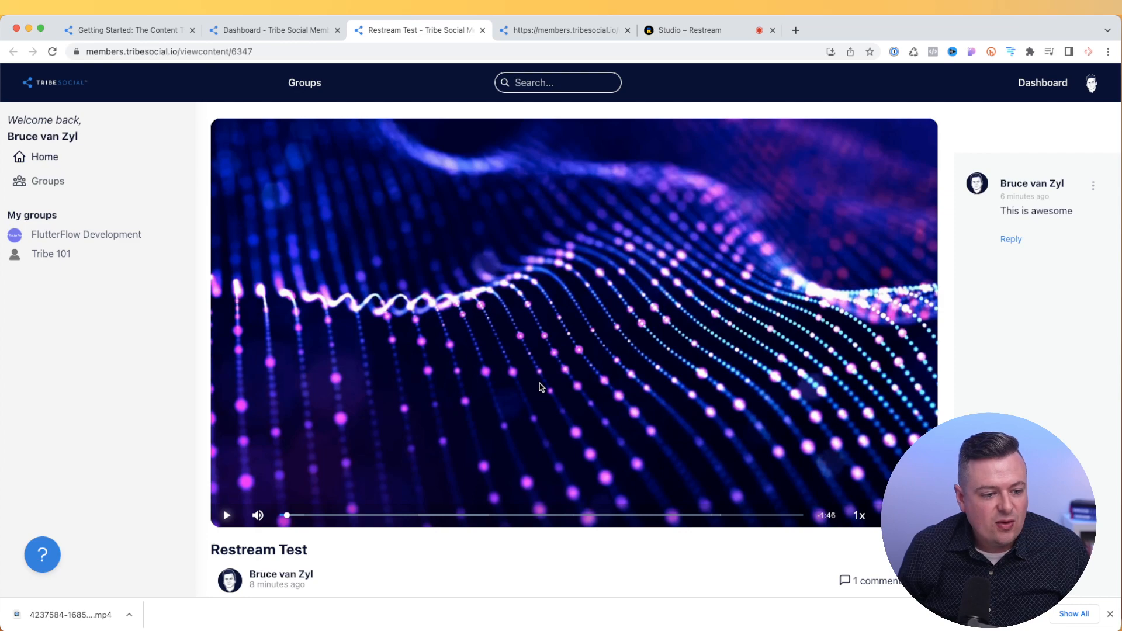
Examine the live chat comment beside the replay video and close the browser's downloads bar
scroll(1079, 196, "up", 8)
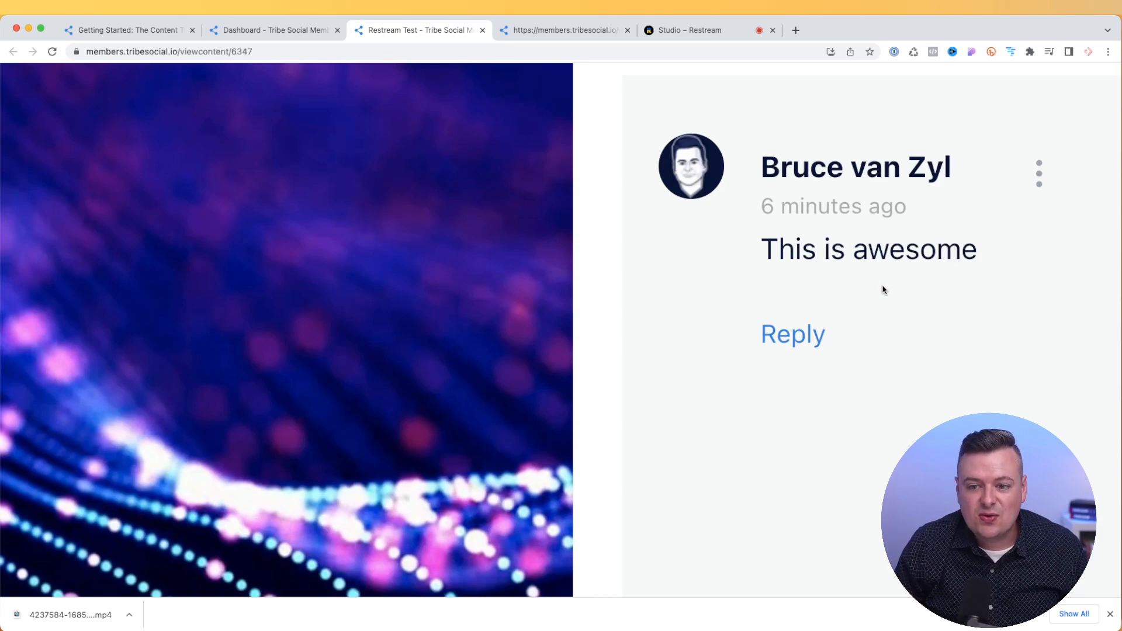
scroll(883, 290, "down", 8)
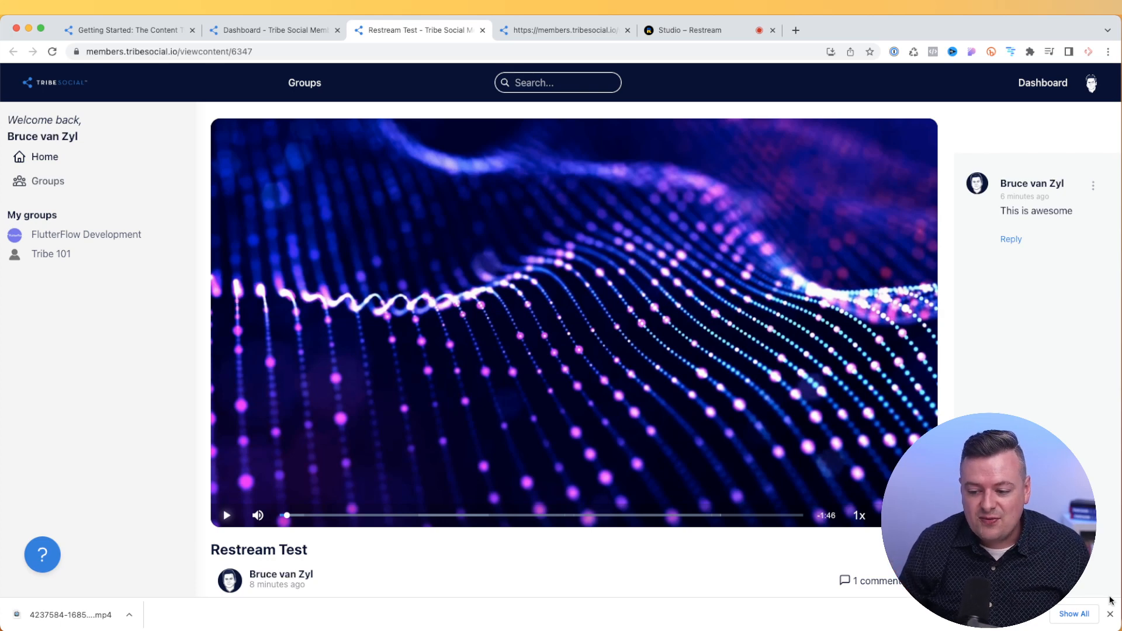
left_click(1109, 615)
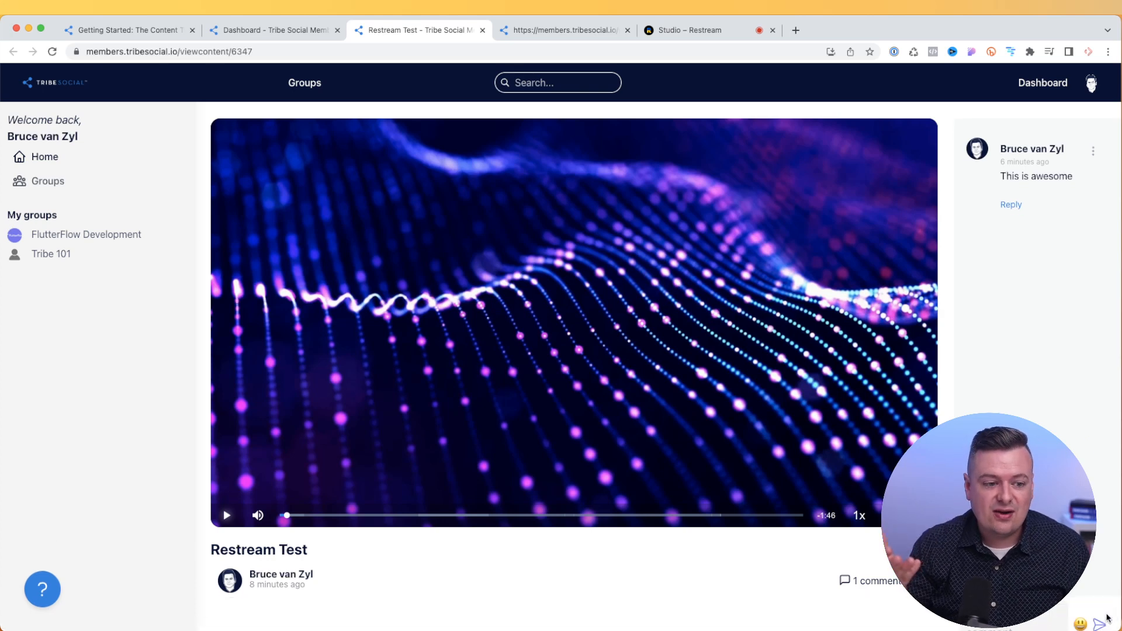